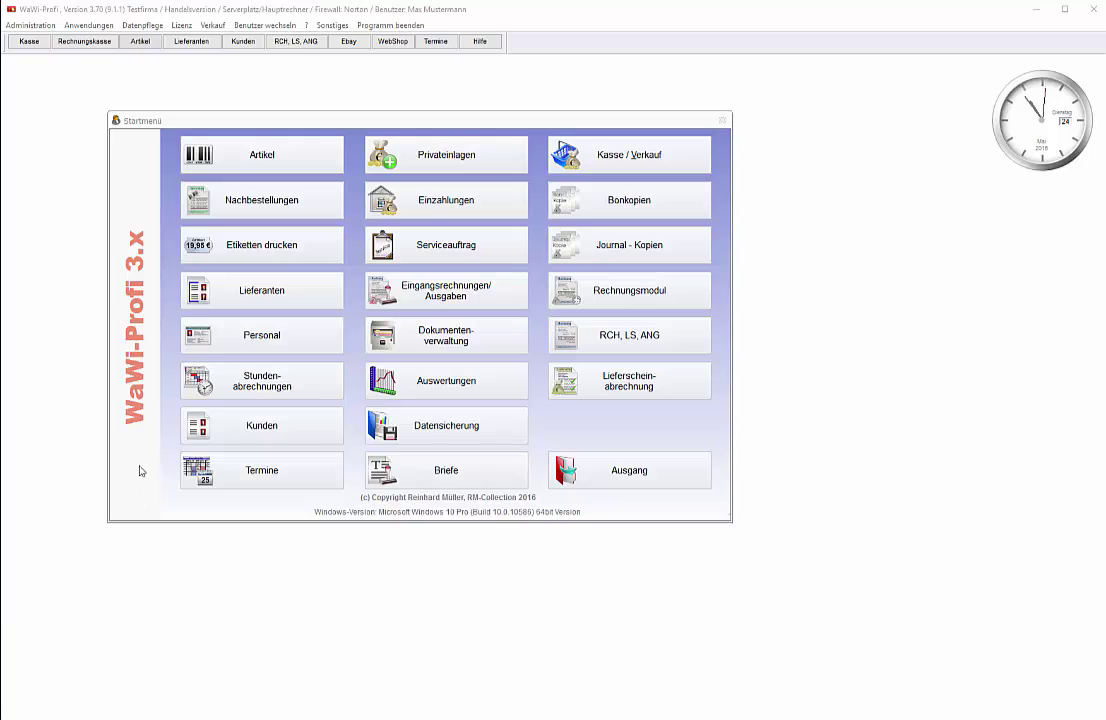
Step: Open the article master, check the stock control of article 1, and leave the article master again
left_click(203, 161)
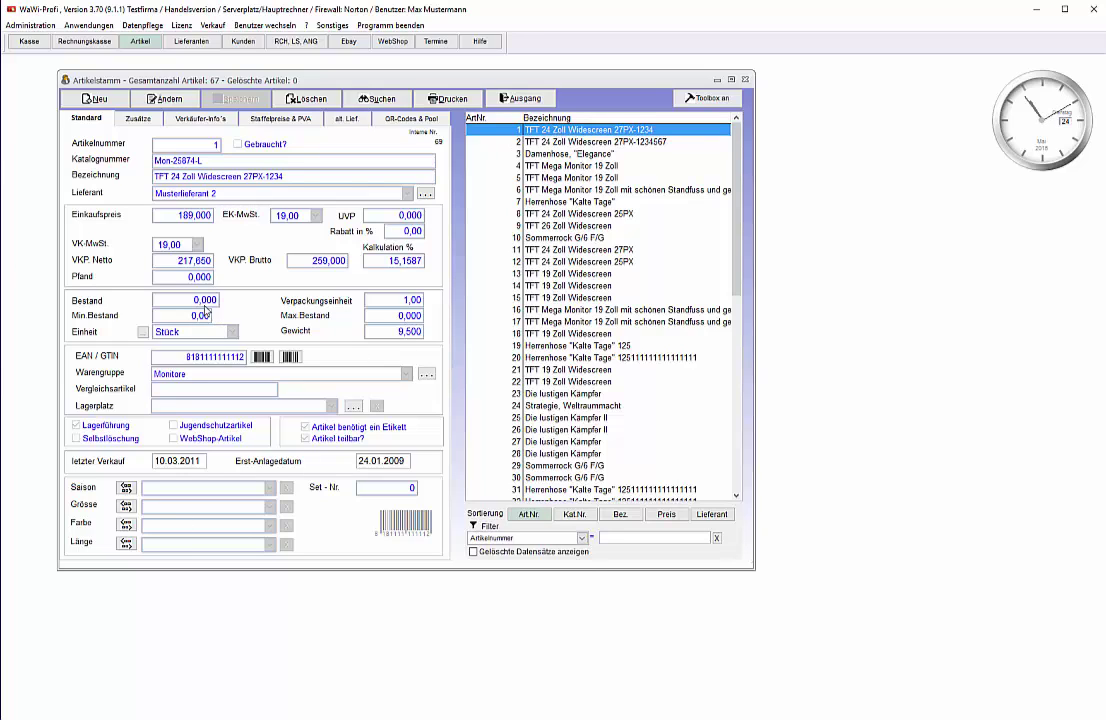
double_click(609, 131)
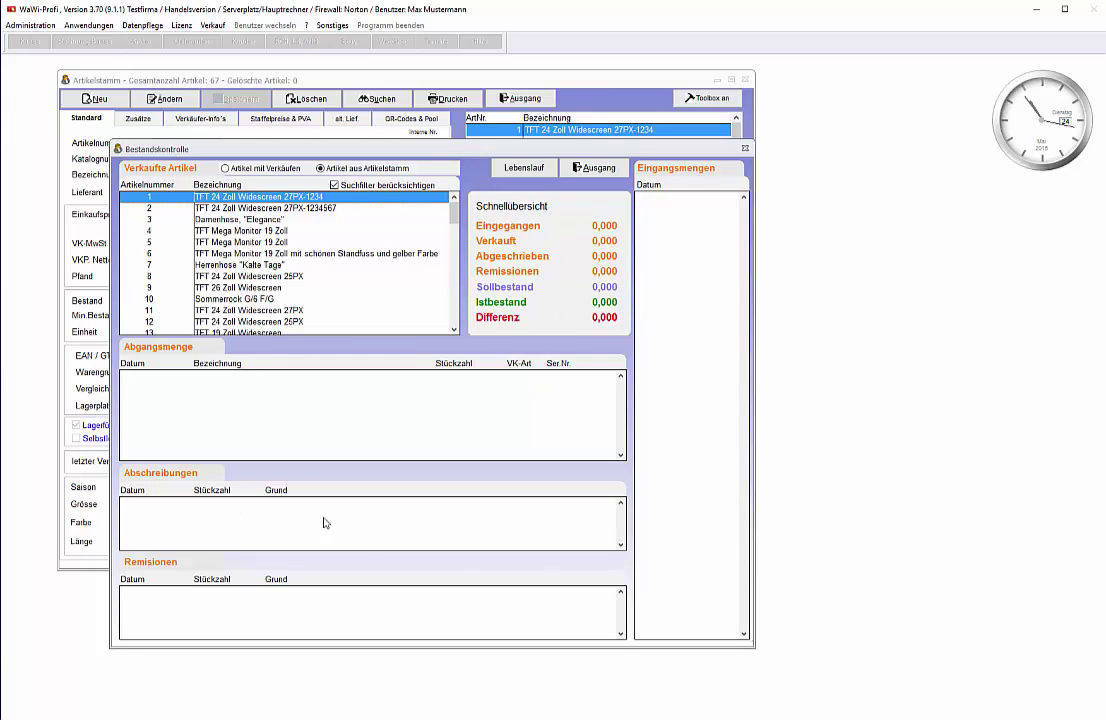
left_click(593, 168)
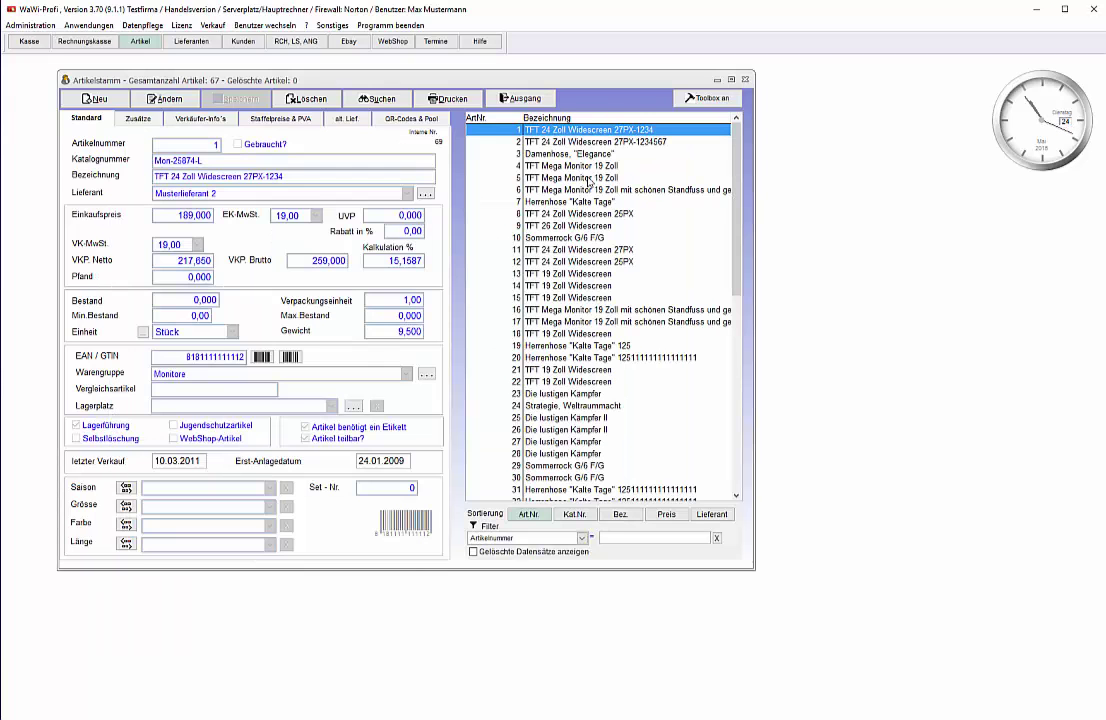
left_click(525, 99)
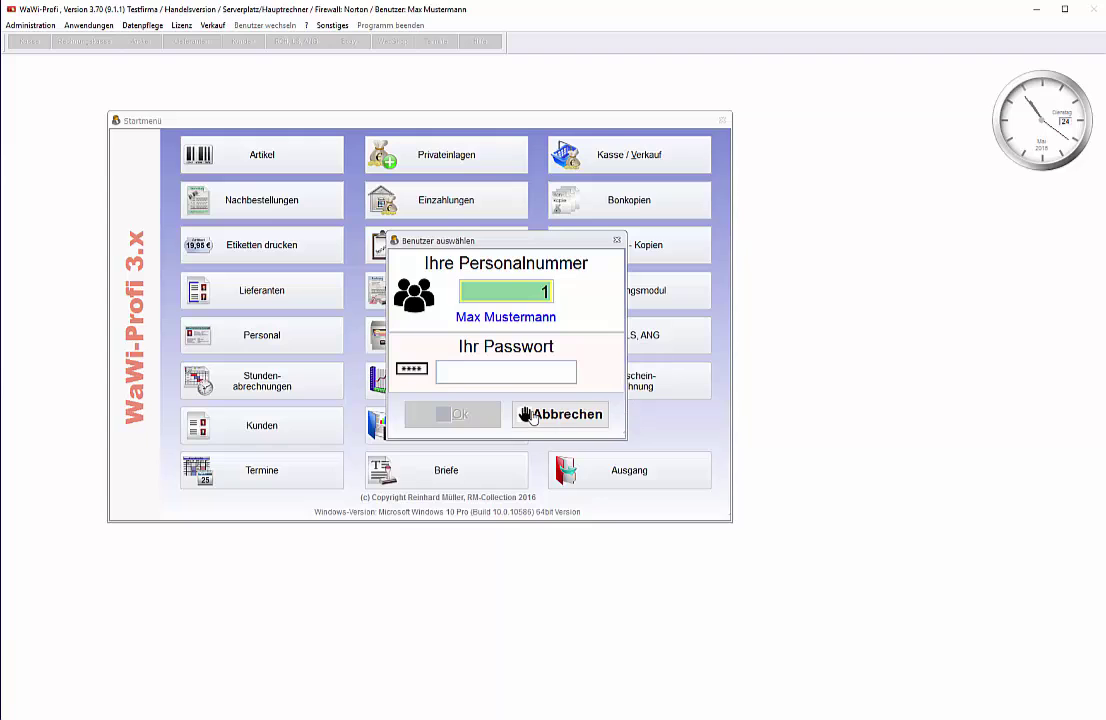
Step: Sign in to the cash register and add one piece of article 1 at 259, accepting the sale despite insufficient stock
key("Return")
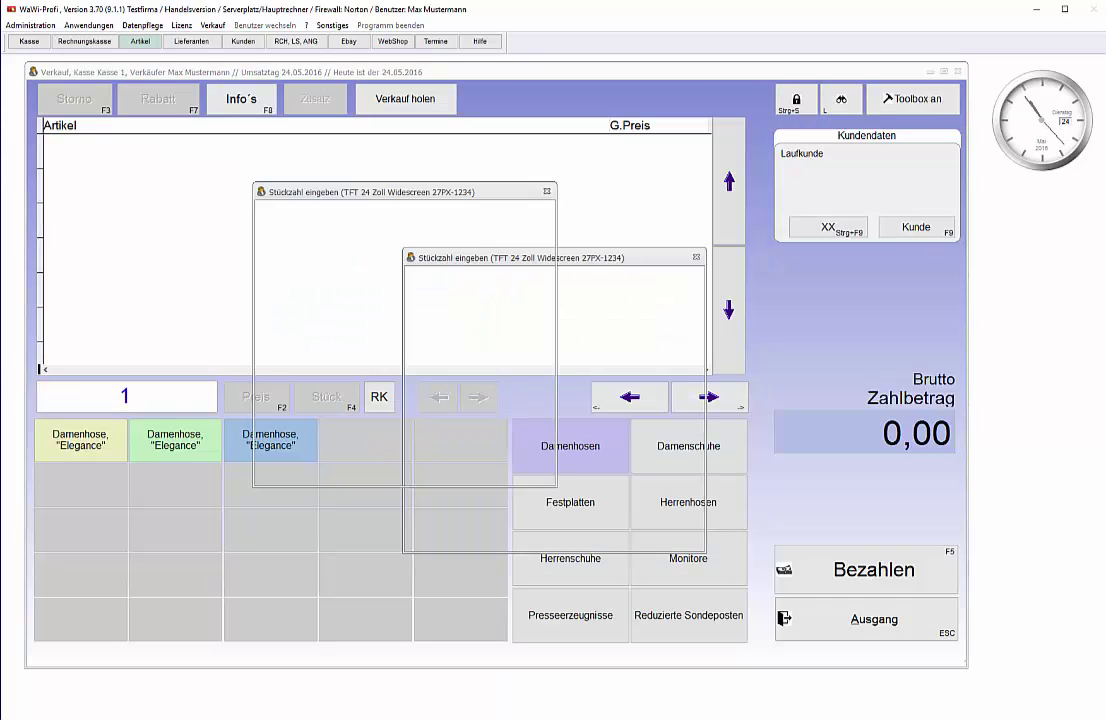
key("Return")
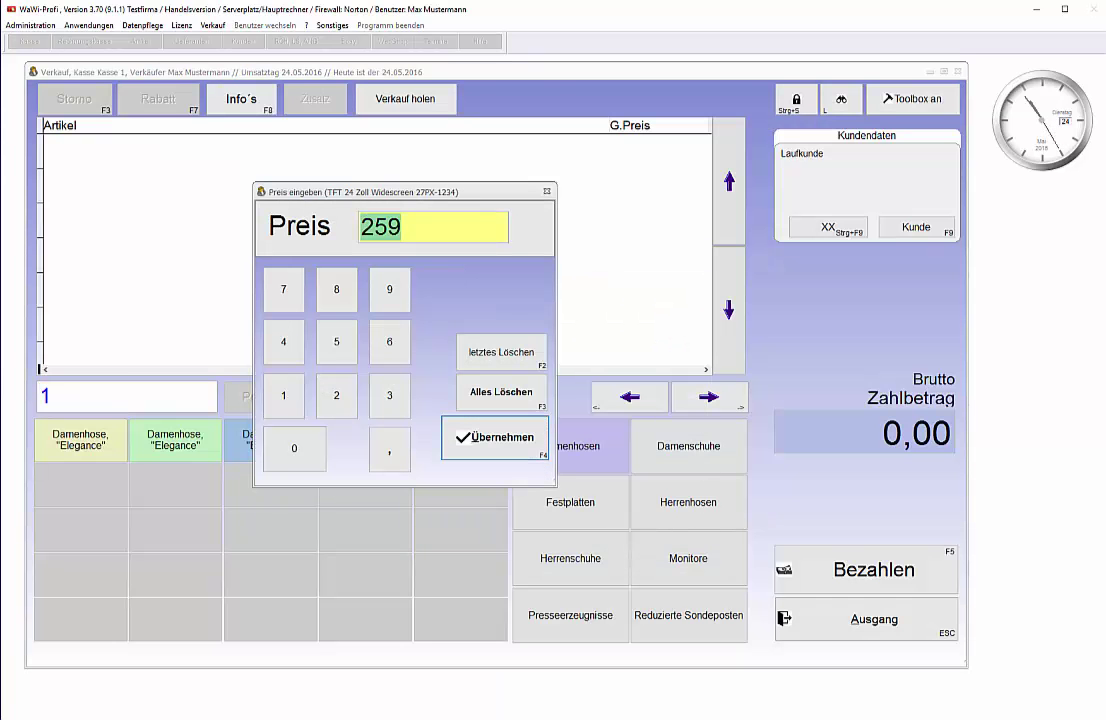
key("Return")
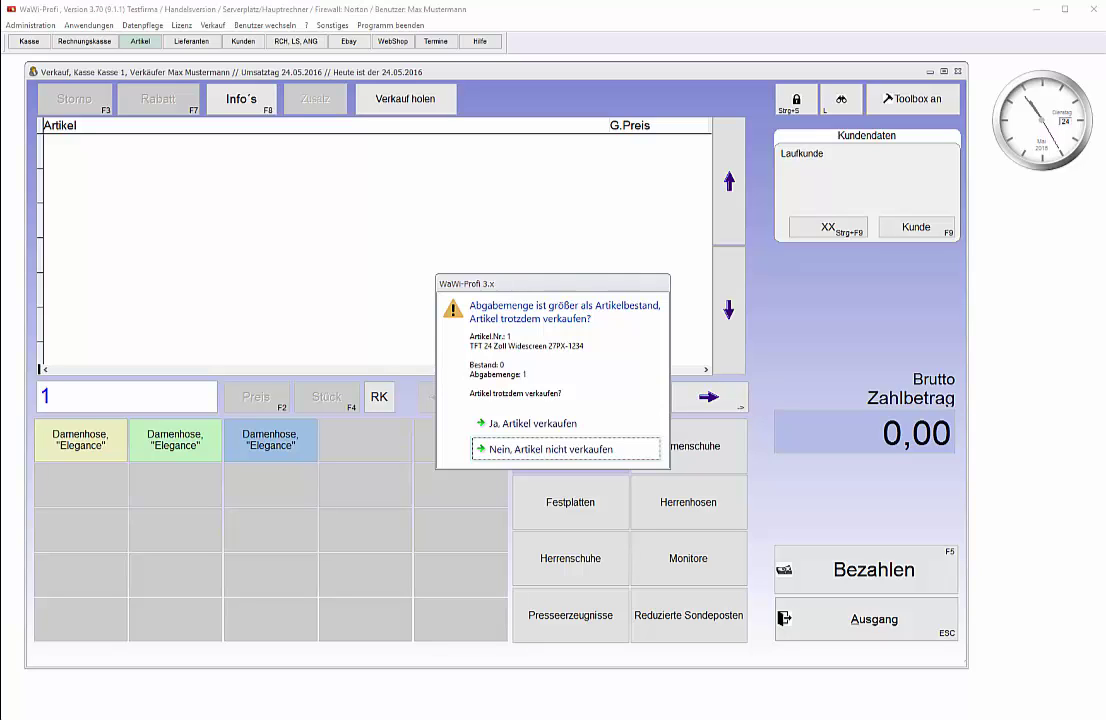
key("Up")
key("Return")
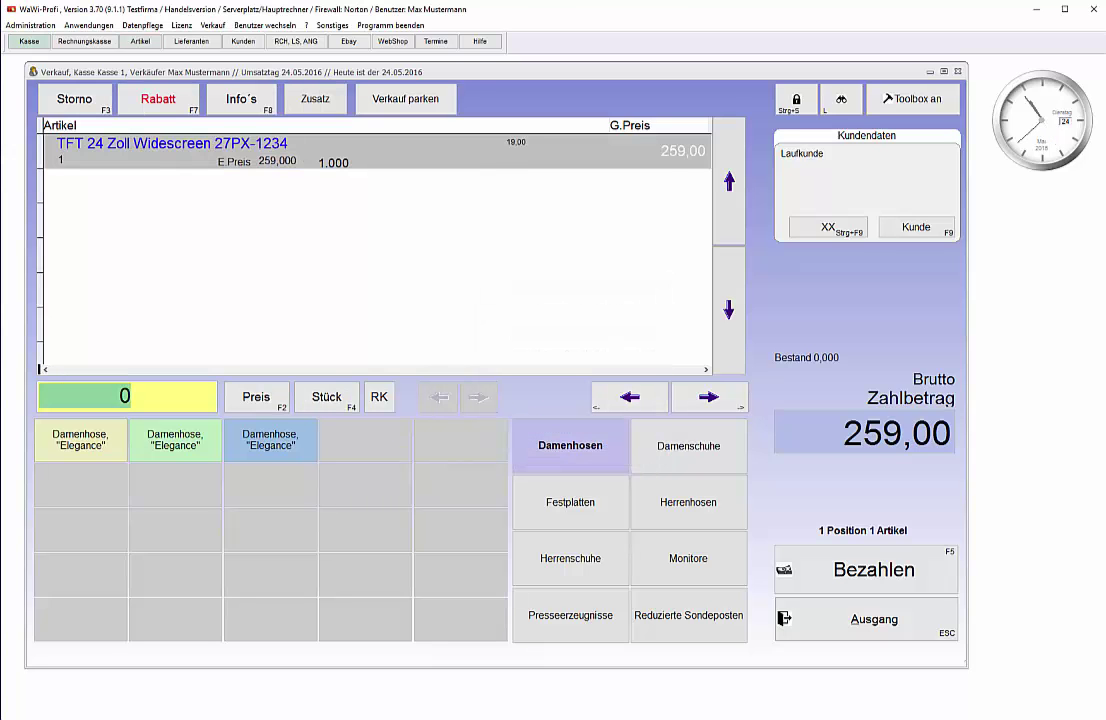
Step: Pay the sale in cash with 500 received, skip printing the receipt, and leave the cash register
left_click(850, 570)
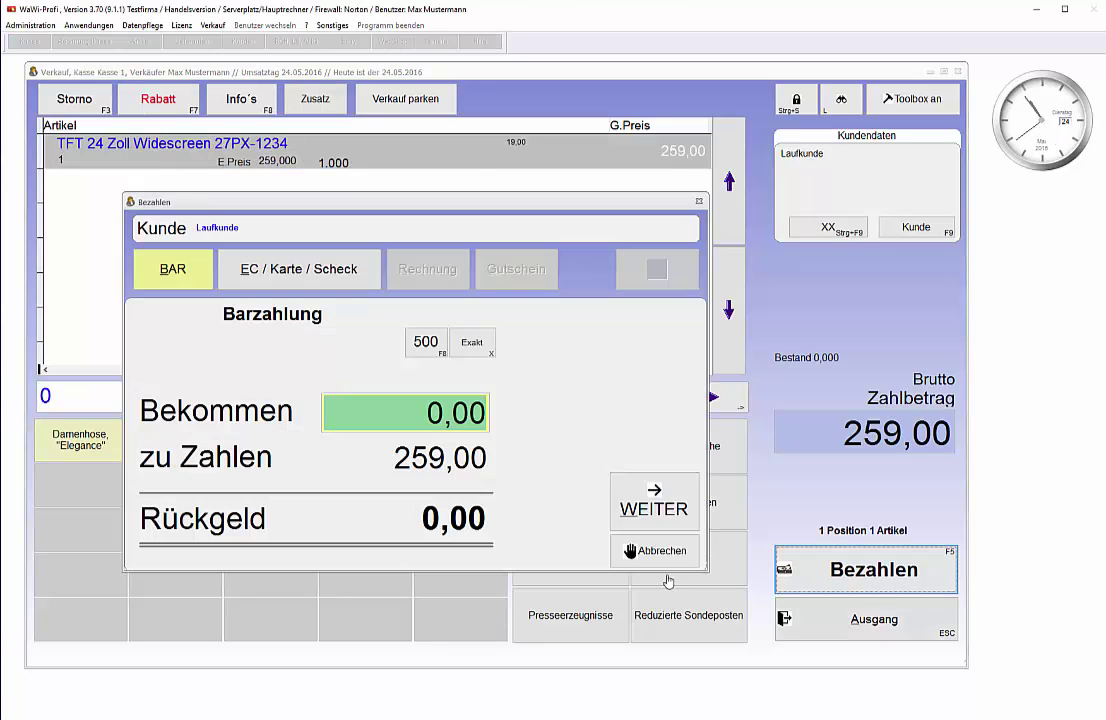
left_click(425, 341)
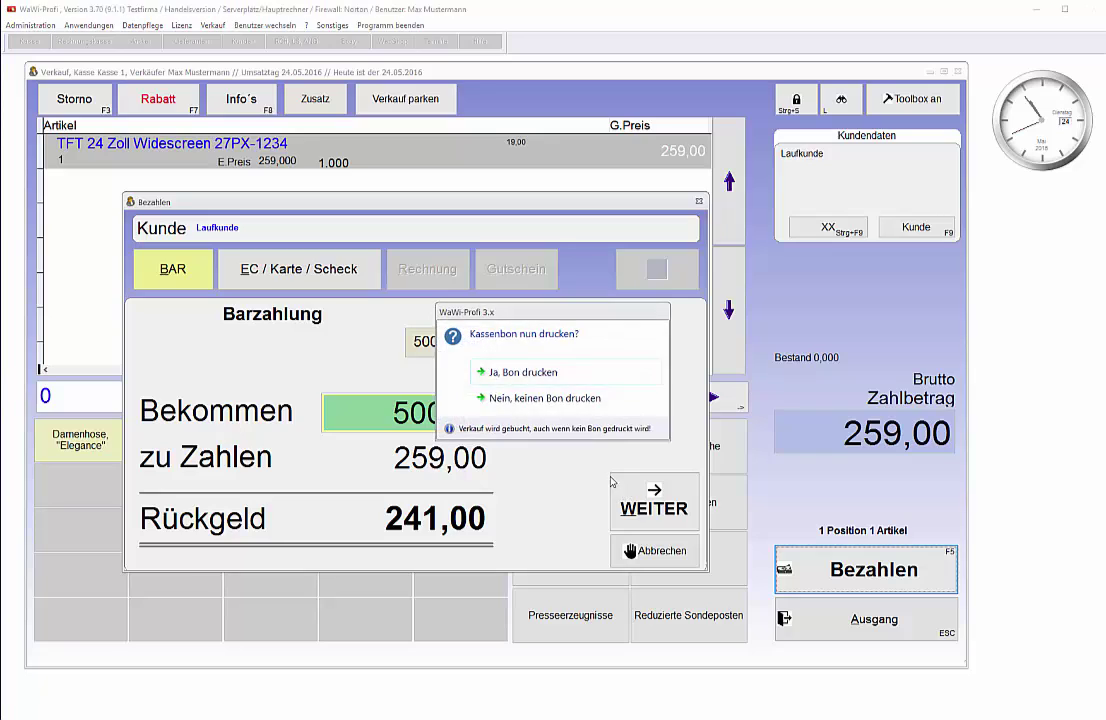
left_click(564, 399)
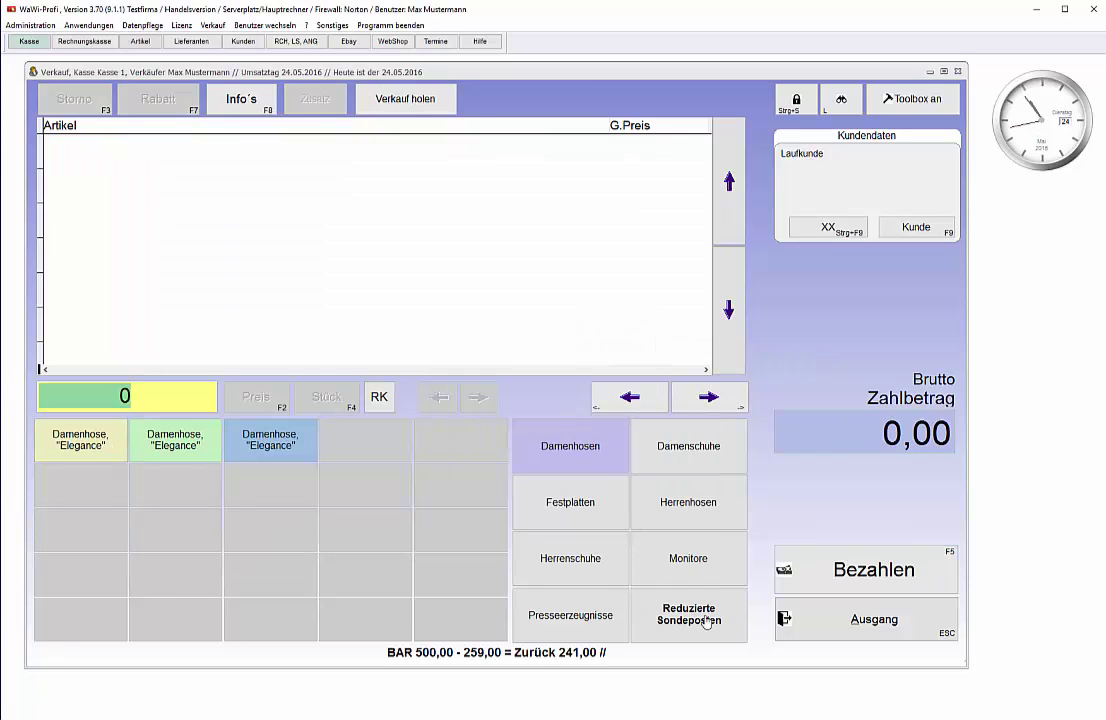
left_click(825, 632)
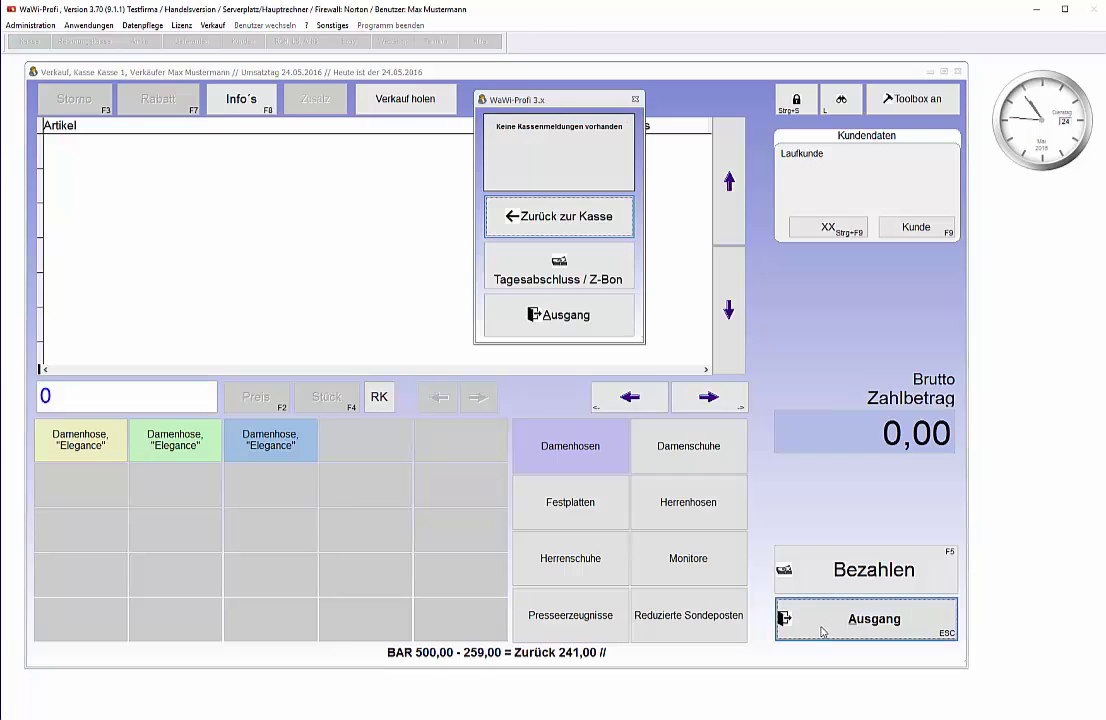
left_click(600, 331)
Step: Reopen the article master and check how the sale was recorded in article 1's stock control
left_click(270, 159)
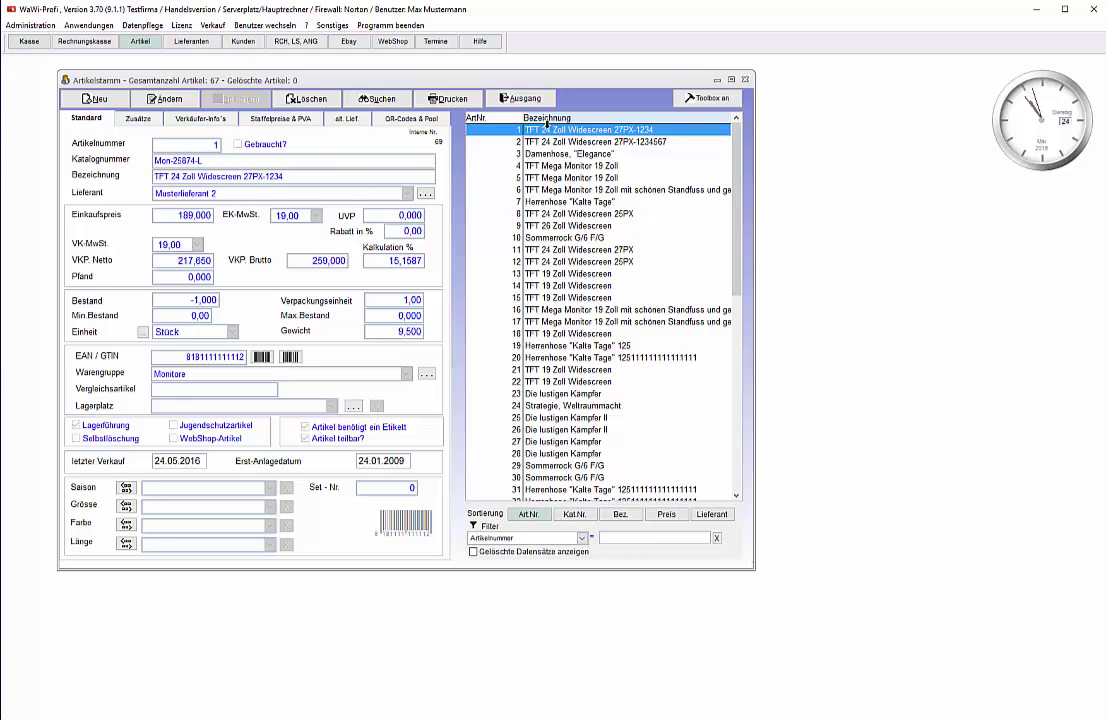
double_click(548, 126)
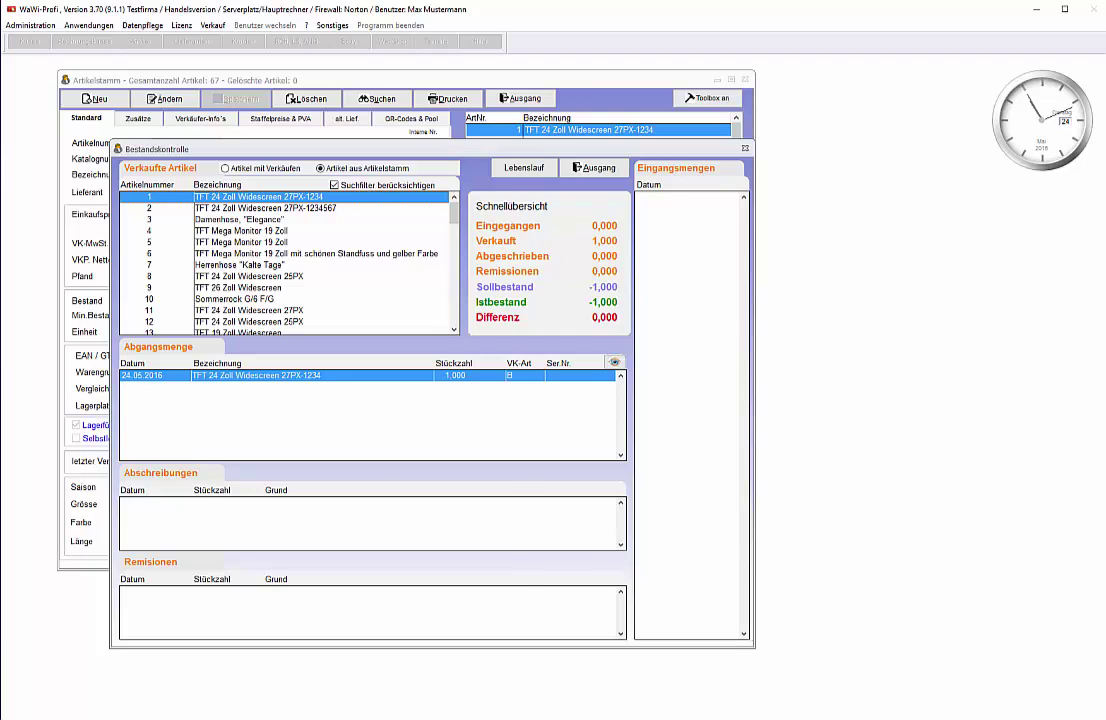
key("Escape")
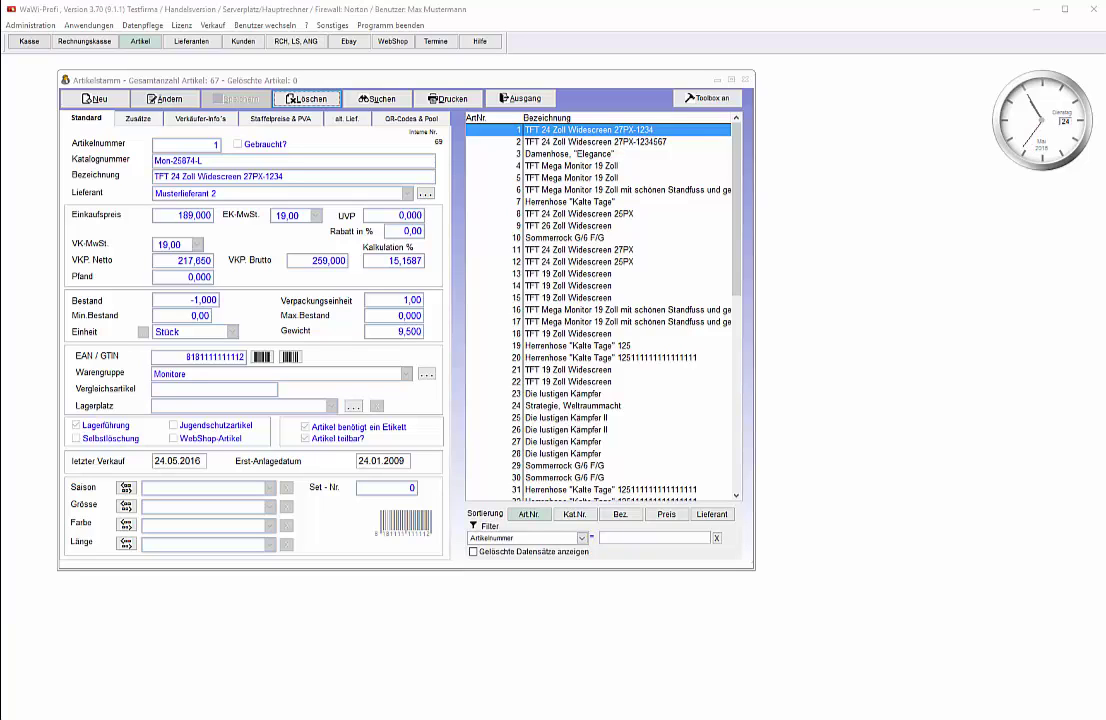
left_click(168, 100)
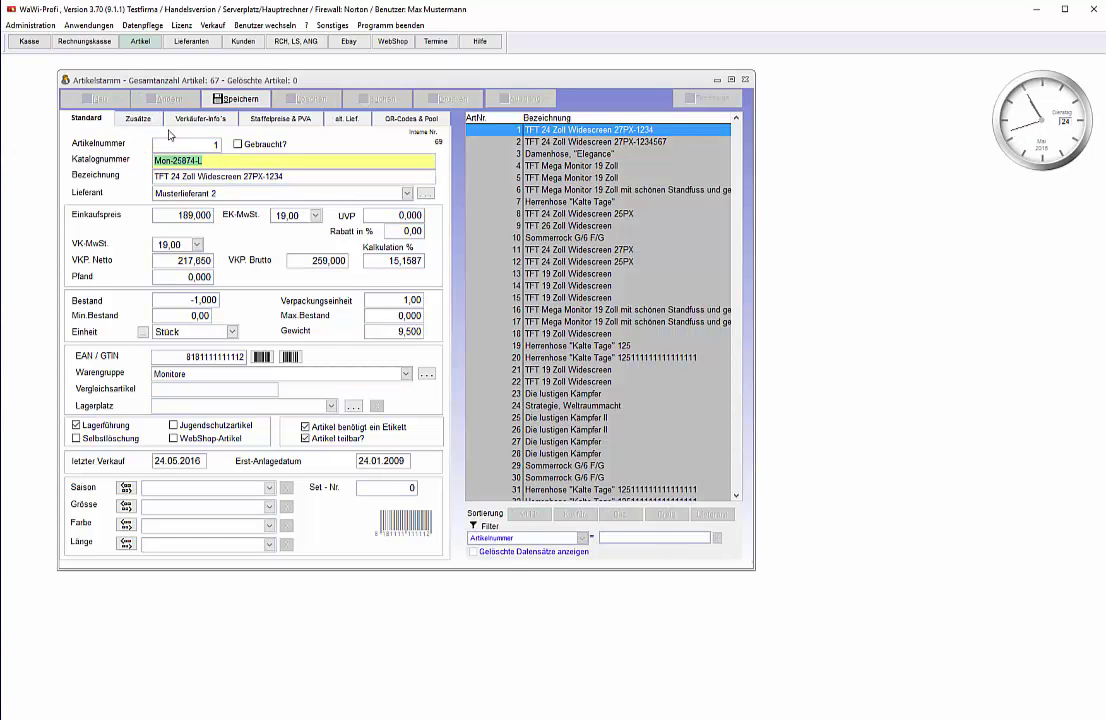
left_click(180, 299)
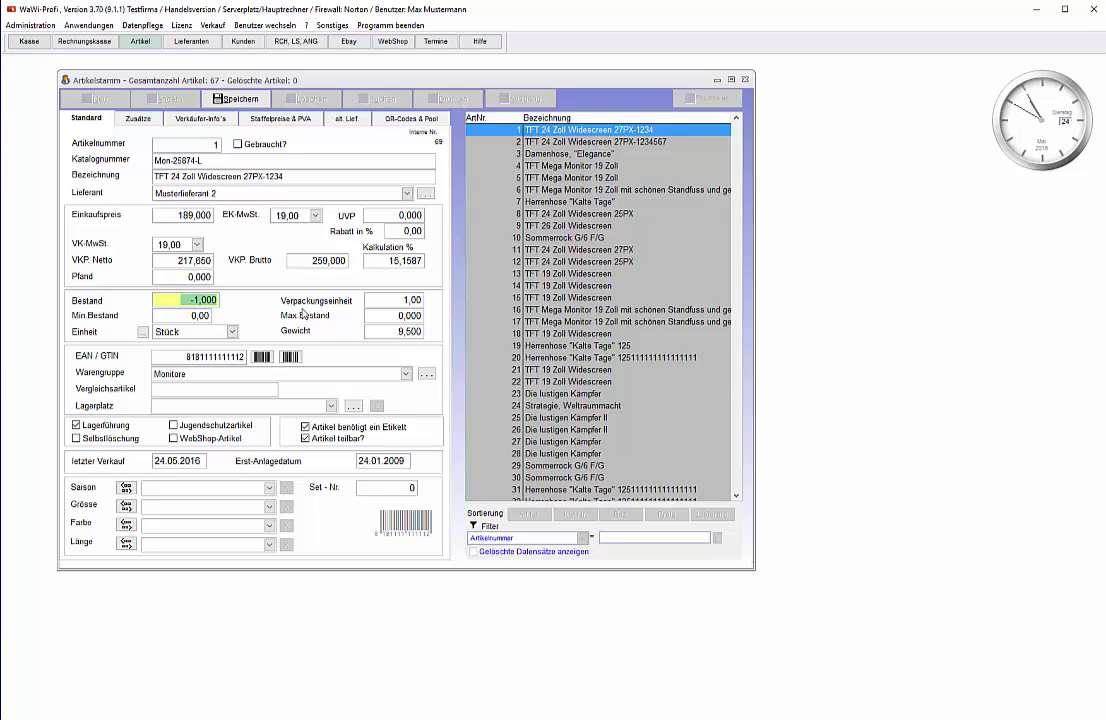
left_click(240, 99)
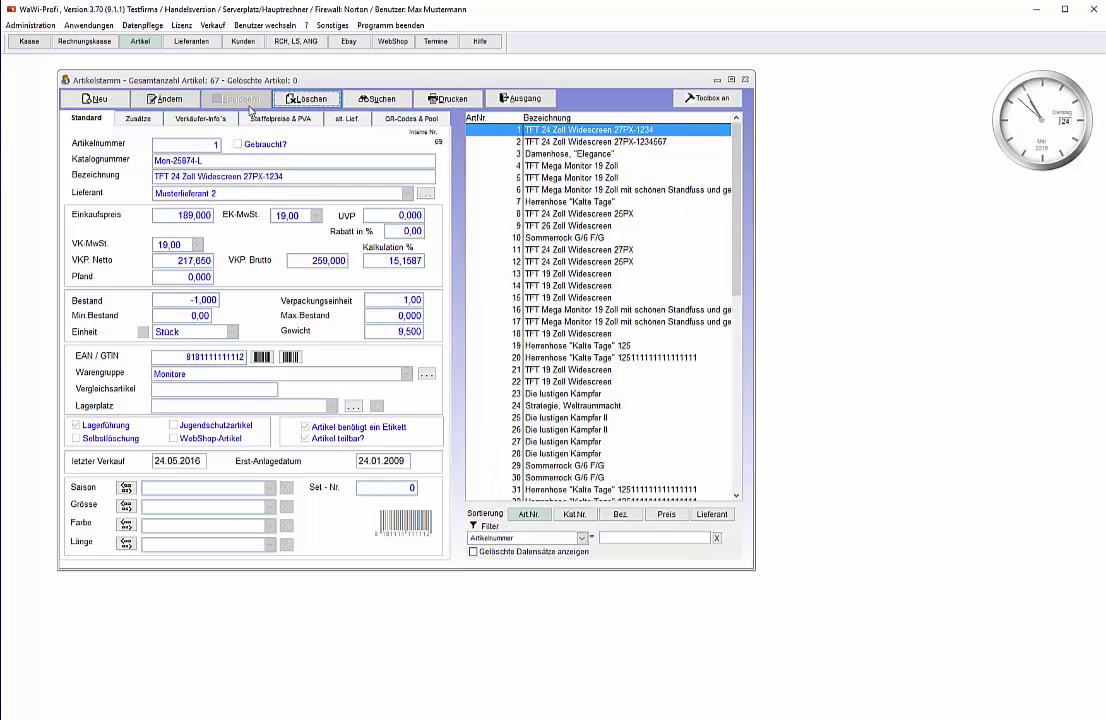
Step: Leave the article master and create a data backup for today, 24.05.2016
left_click(521, 99)
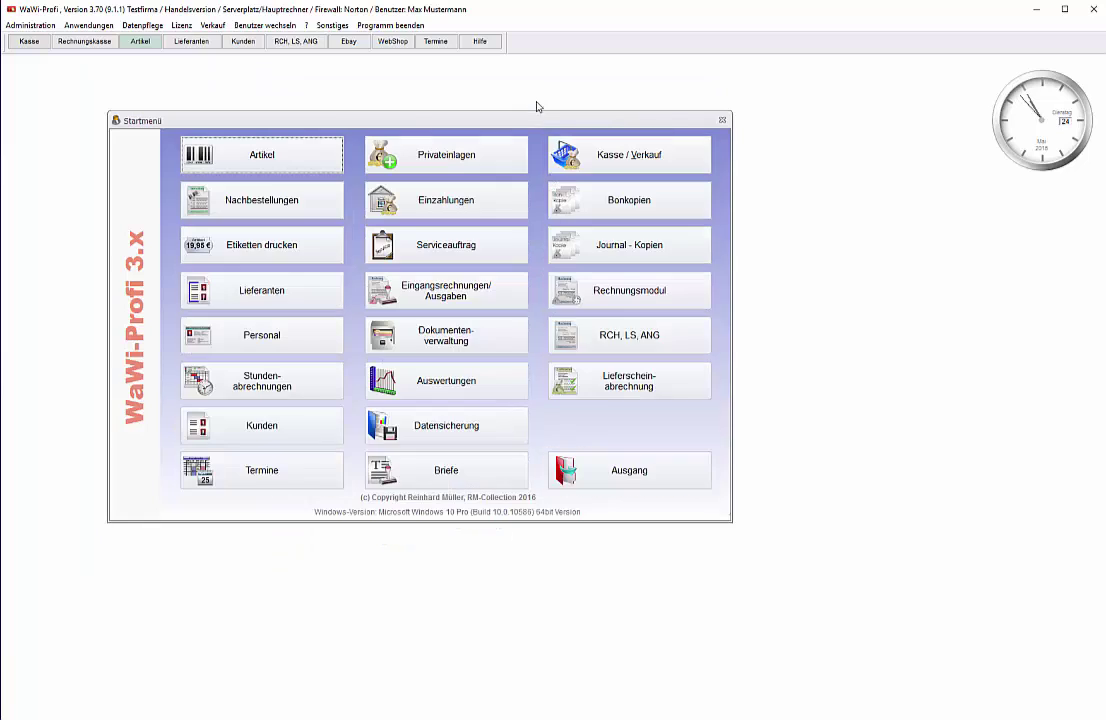
left_click(479, 428)
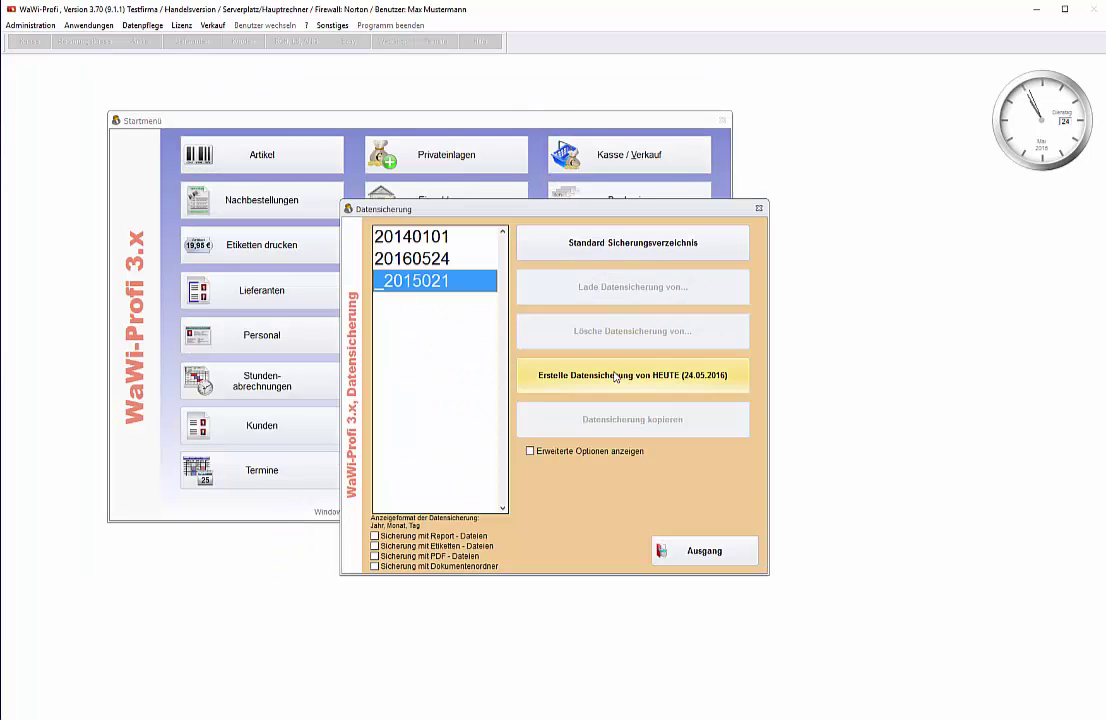
left_click(617, 376)
left_click(563, 410)
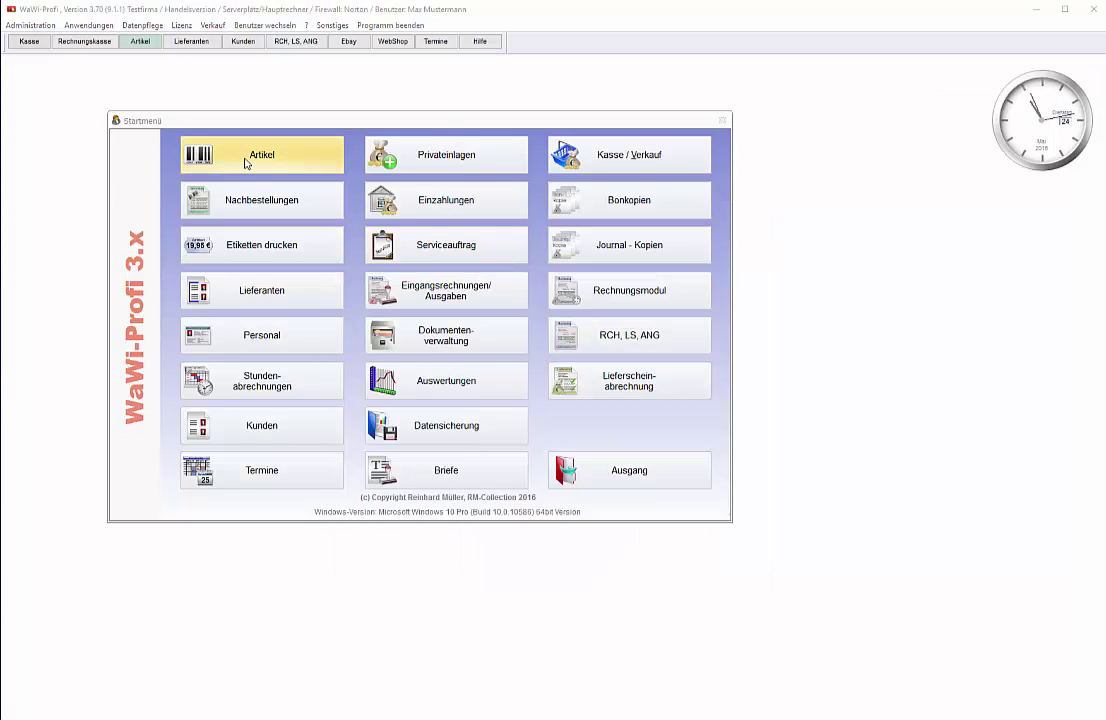
Step: Set the stock (Bestand) of article 1 to 3 in the article master and save the change
left_click(246, 163)
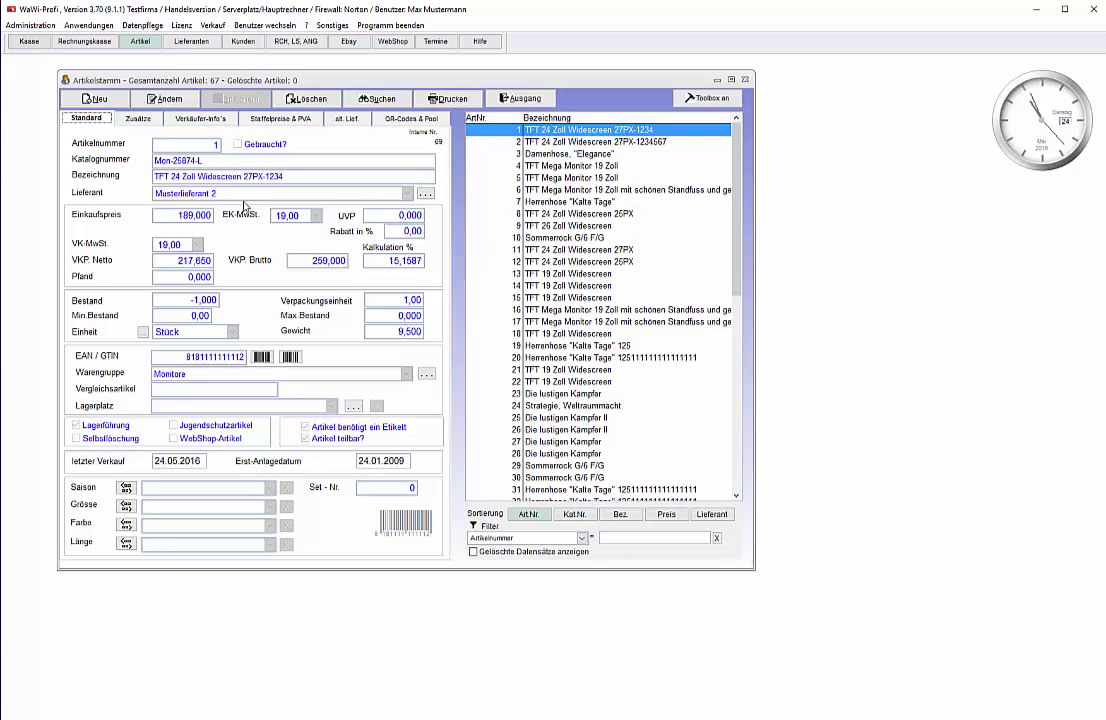
left_click(153, 100)
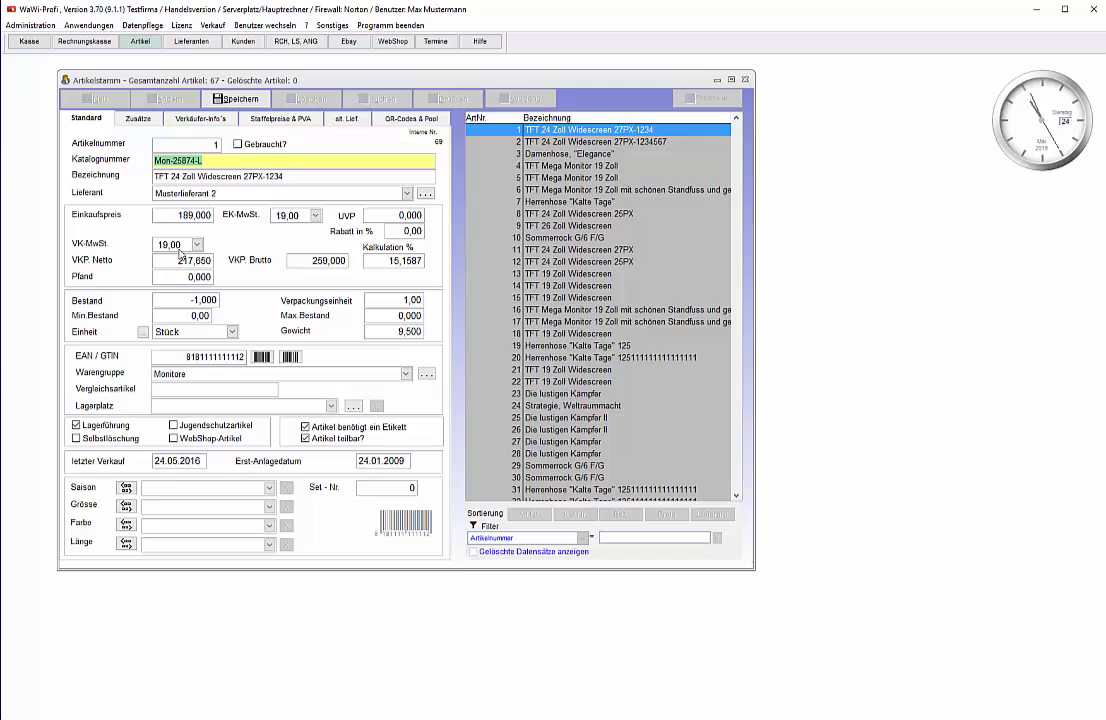
left_click(188, 300)
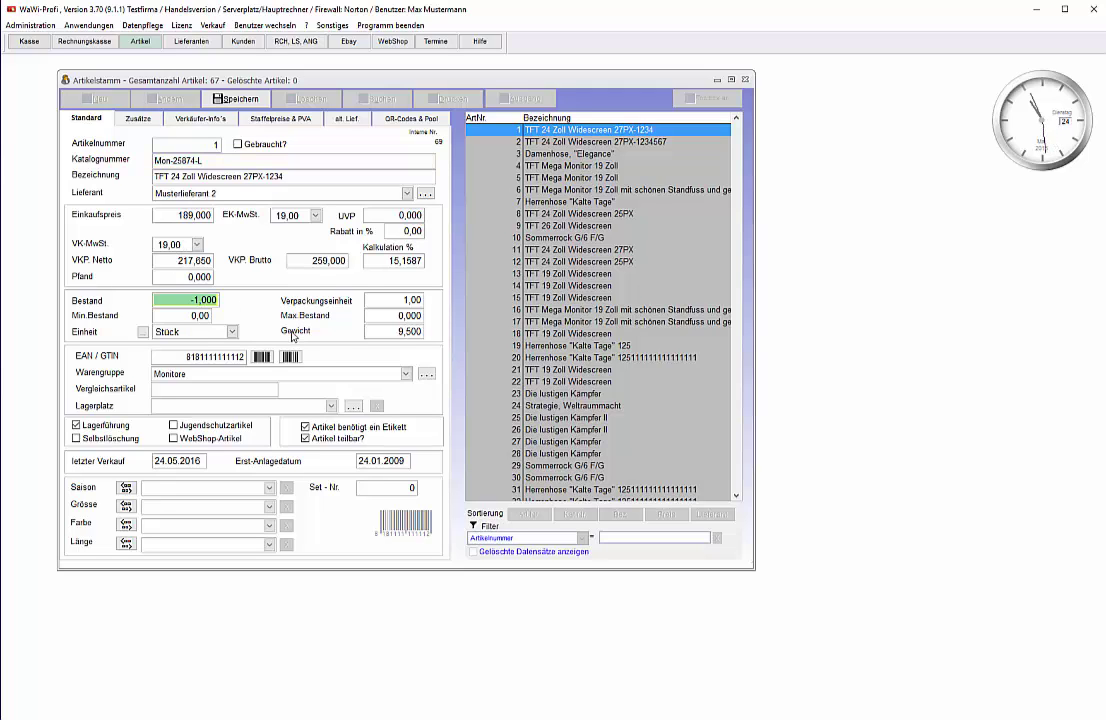
type("3,")
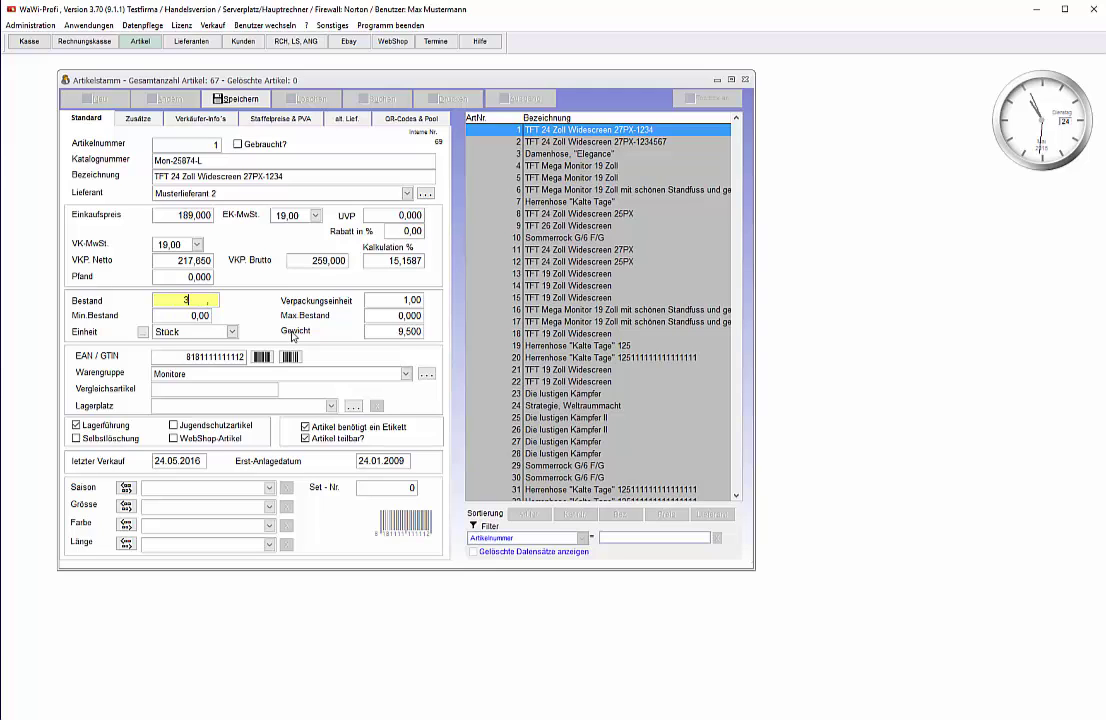
key("Tab")
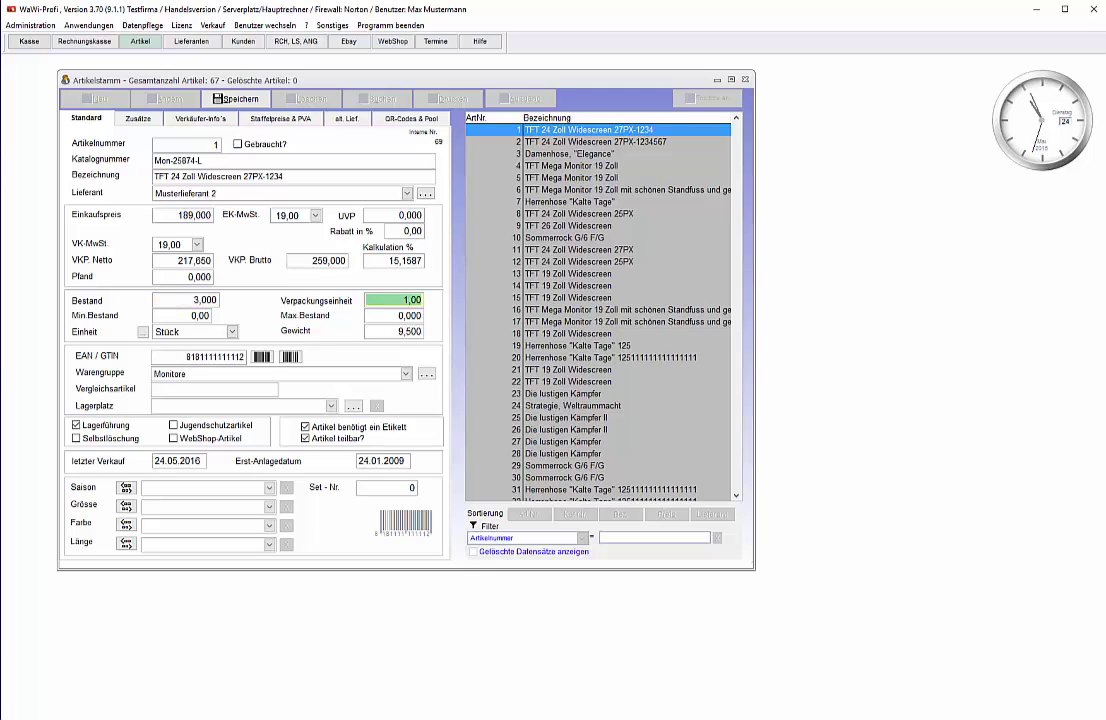
left_click(220, 100)
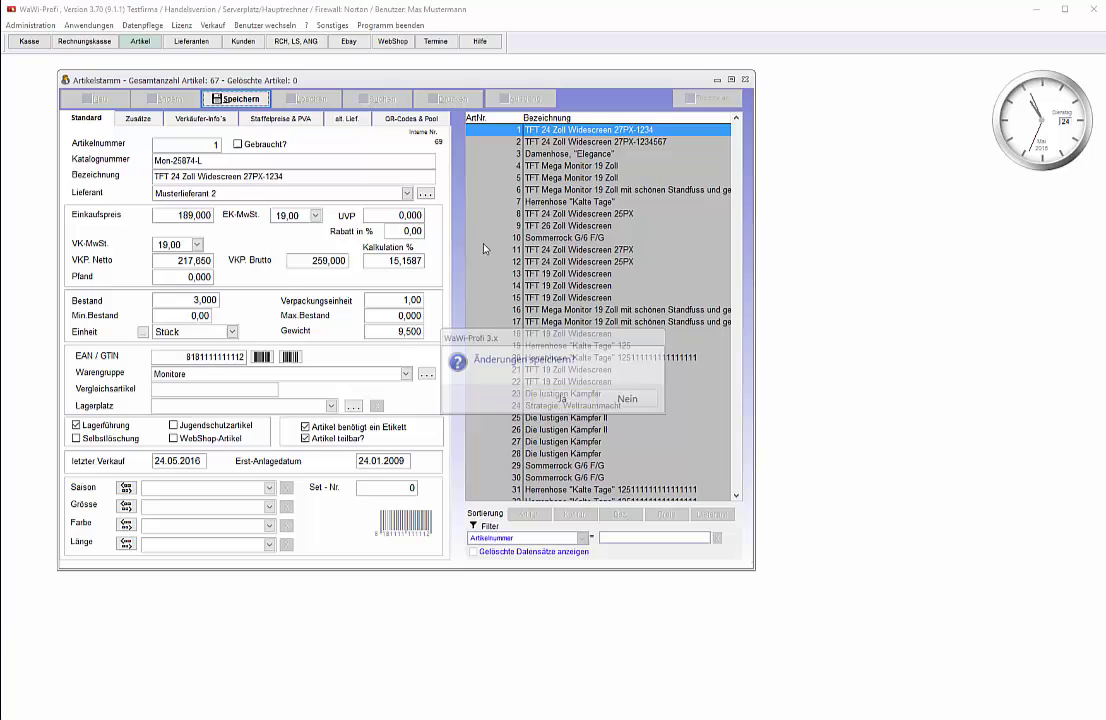
left_click(552, 399)
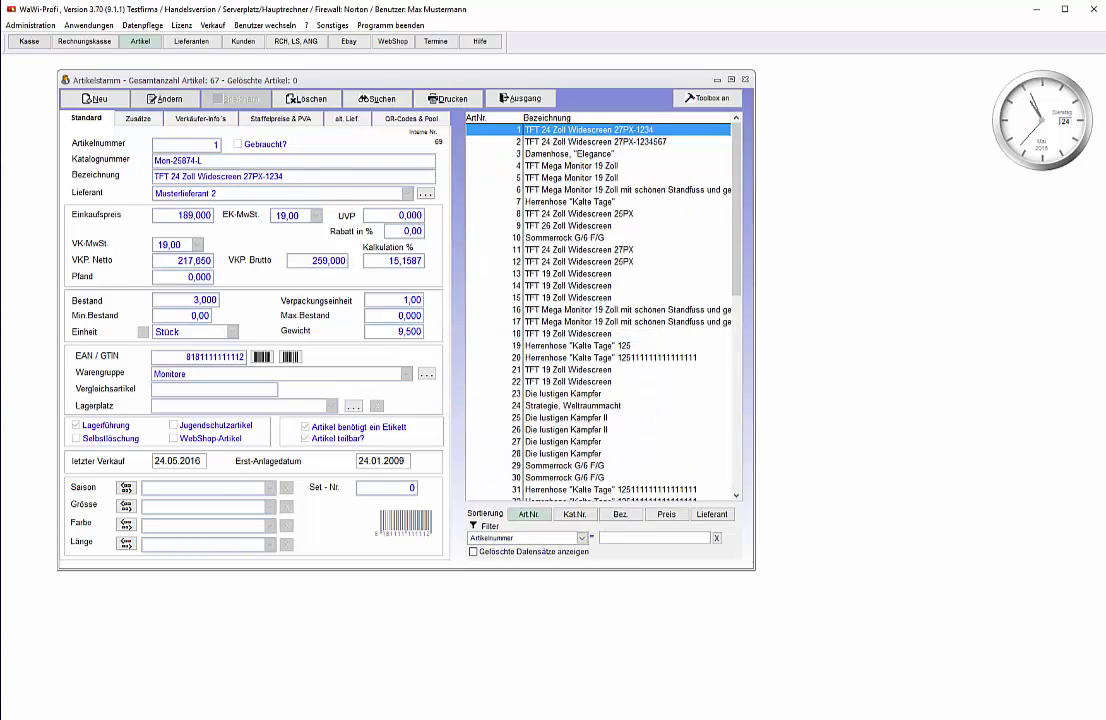
Step: Check the incoming and sold quantities in article 1's stock control after the stock correction
double_click(549, 133)
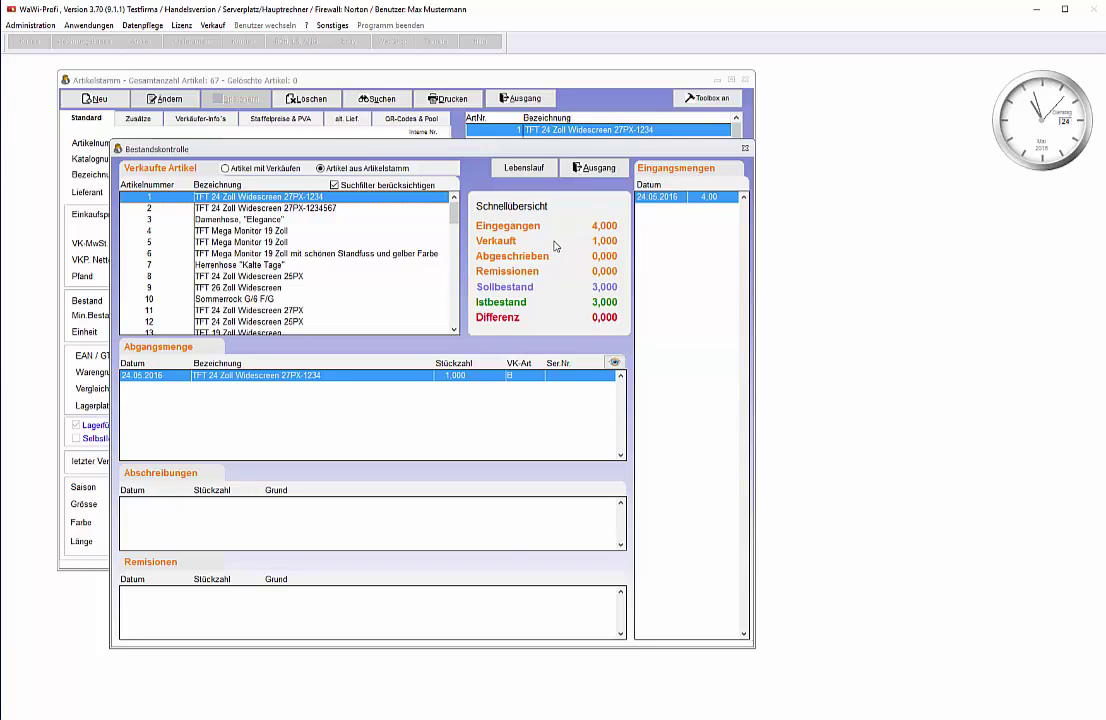
left_click(597, 168)
Step: Leave the article master and open the data backup management (Datensicherung)
left_click(540, 100)
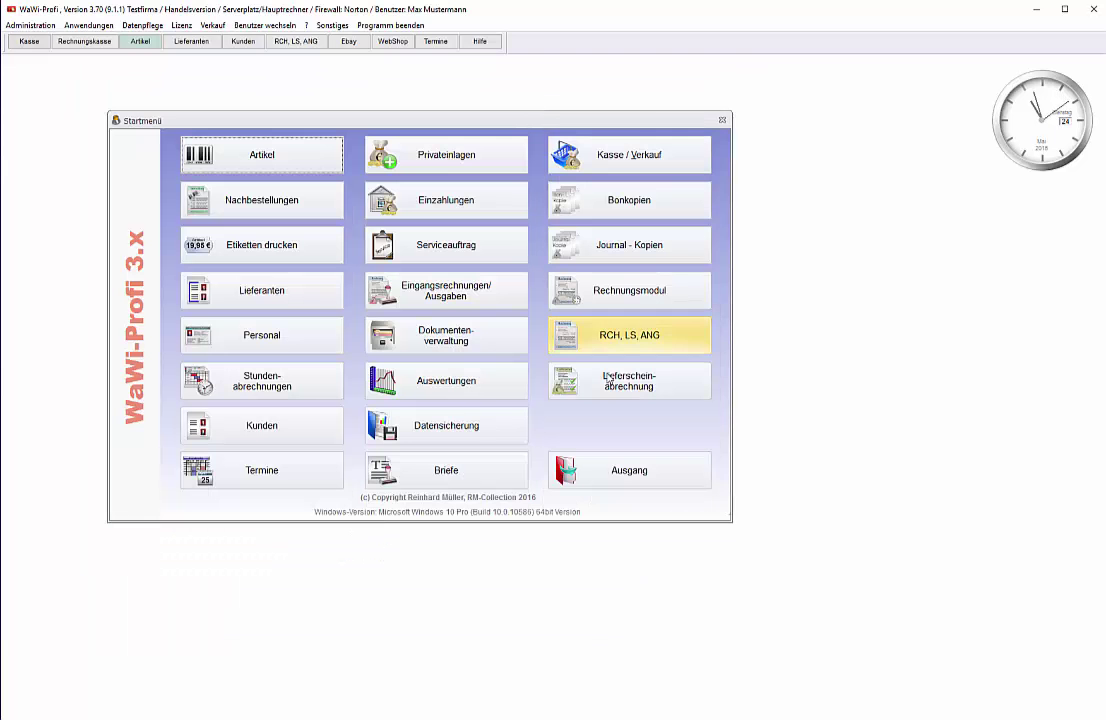
left_click(456, 428)
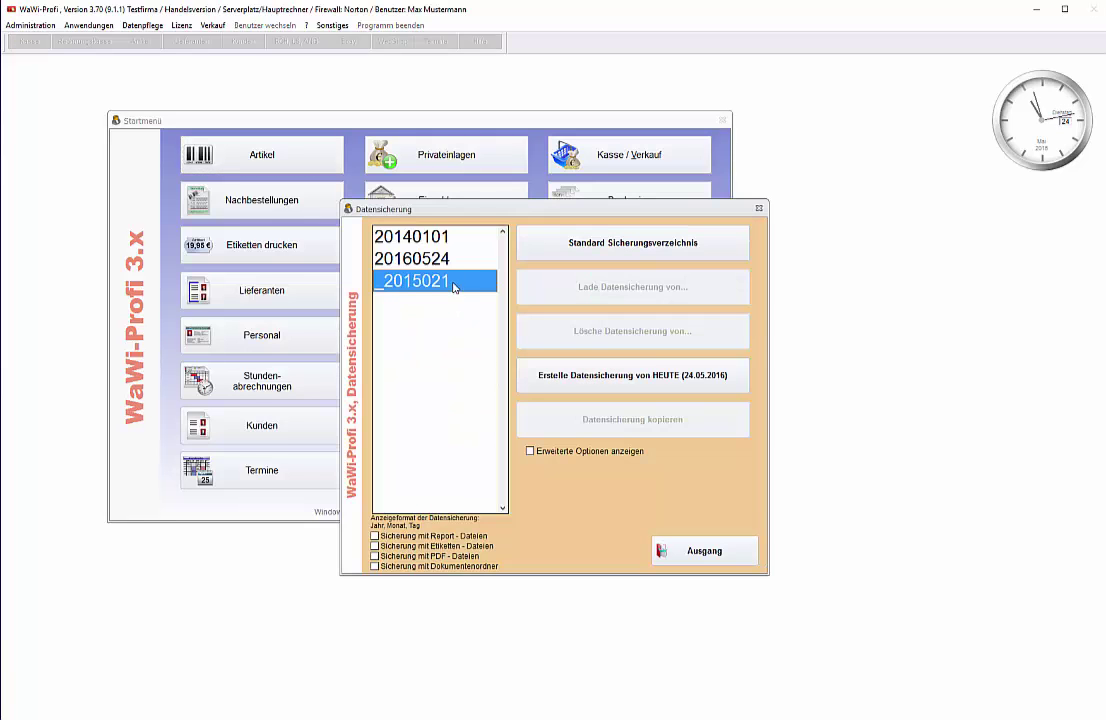
left_click(451, 238)
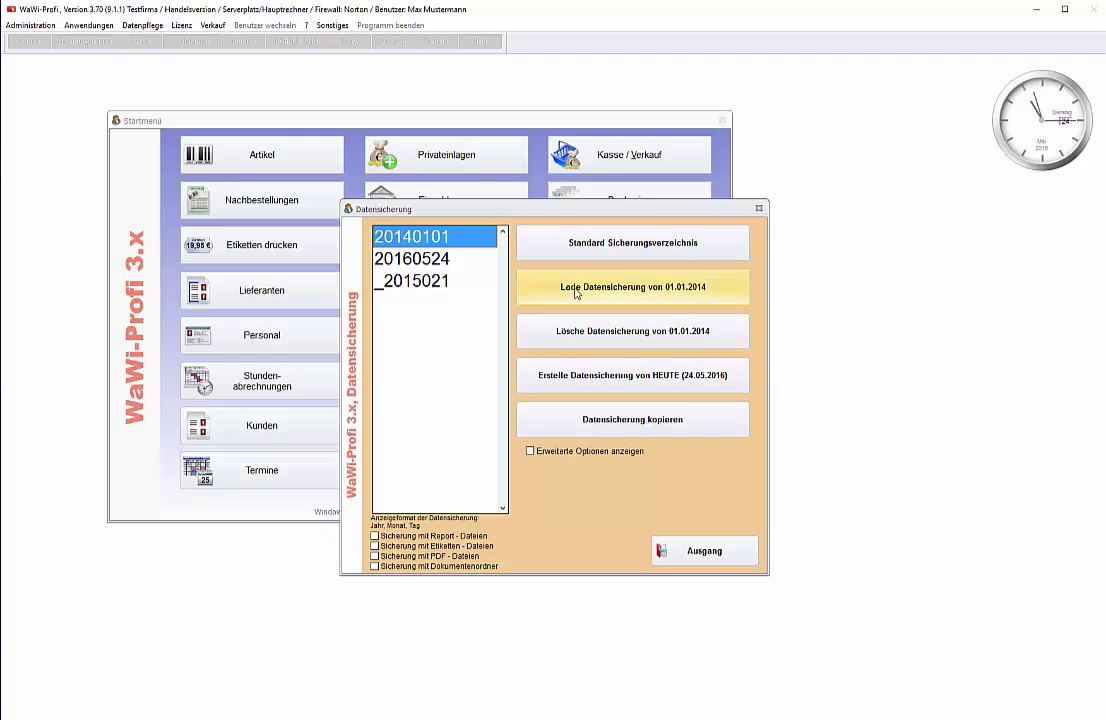
left_click(632, 289)
left_click(641, 410)
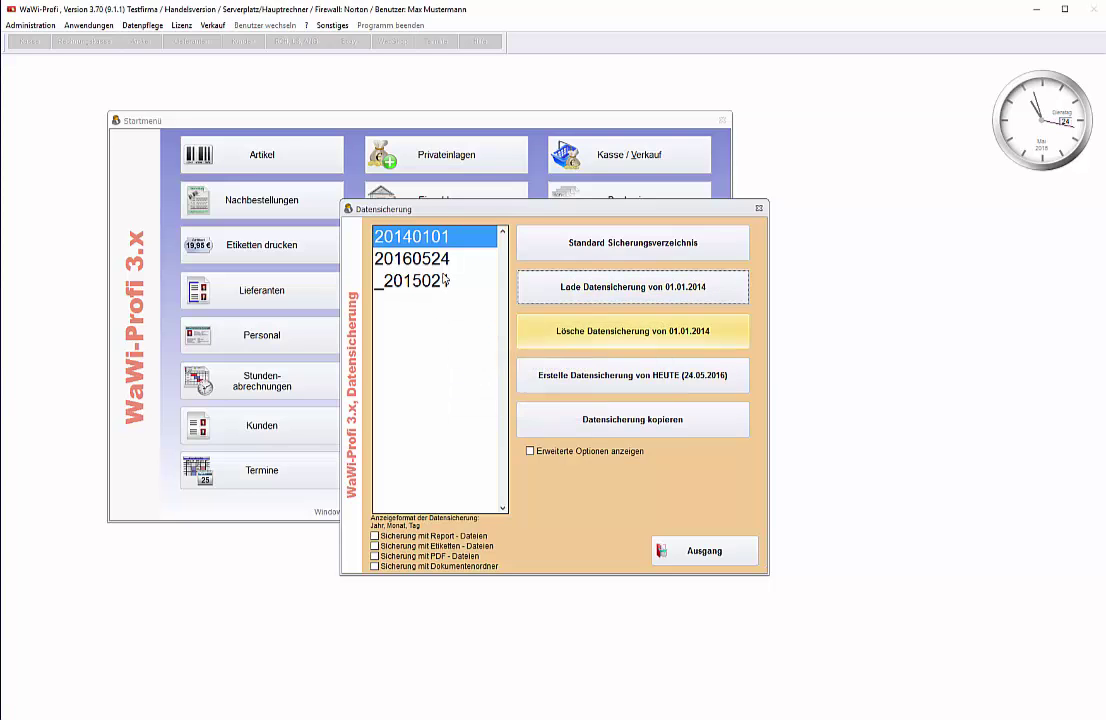
Step: Load the data backup of 24.05.2016 and acknowledge its completion
left_click(460, 260)
left_click(605, 287)
left_click(543, 407)
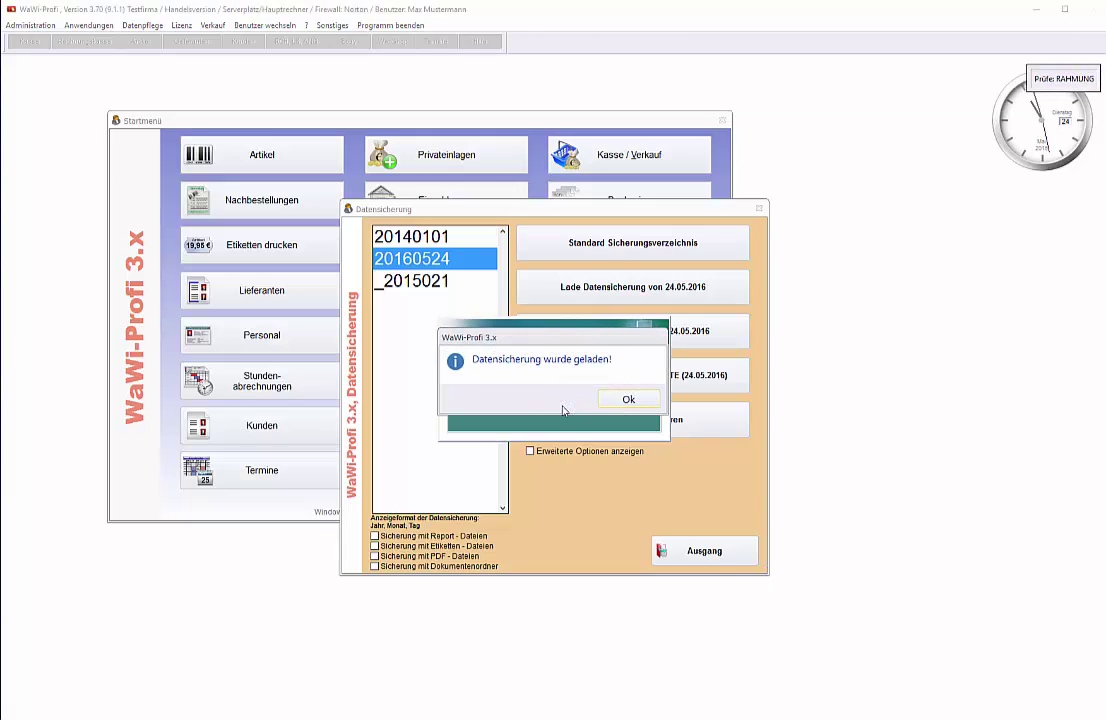
key("Return")
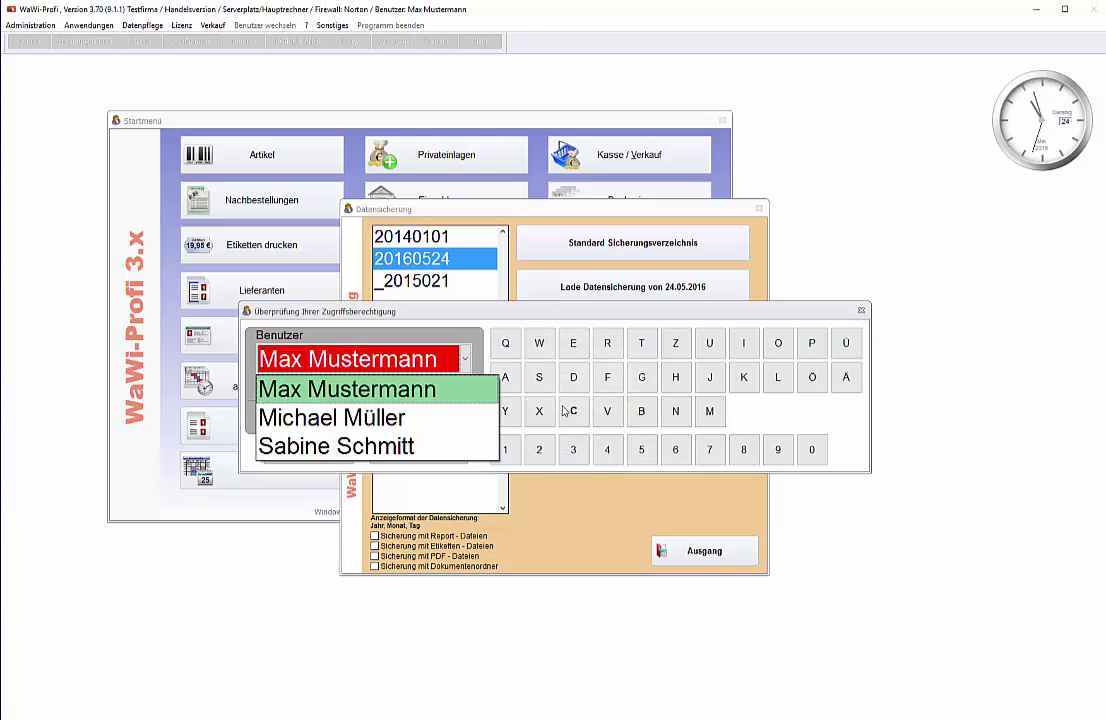
Step: Sign in as the first listed user in the access authorisation check to return to the start menu
left_click(452, 390)
left_click(398, 452)
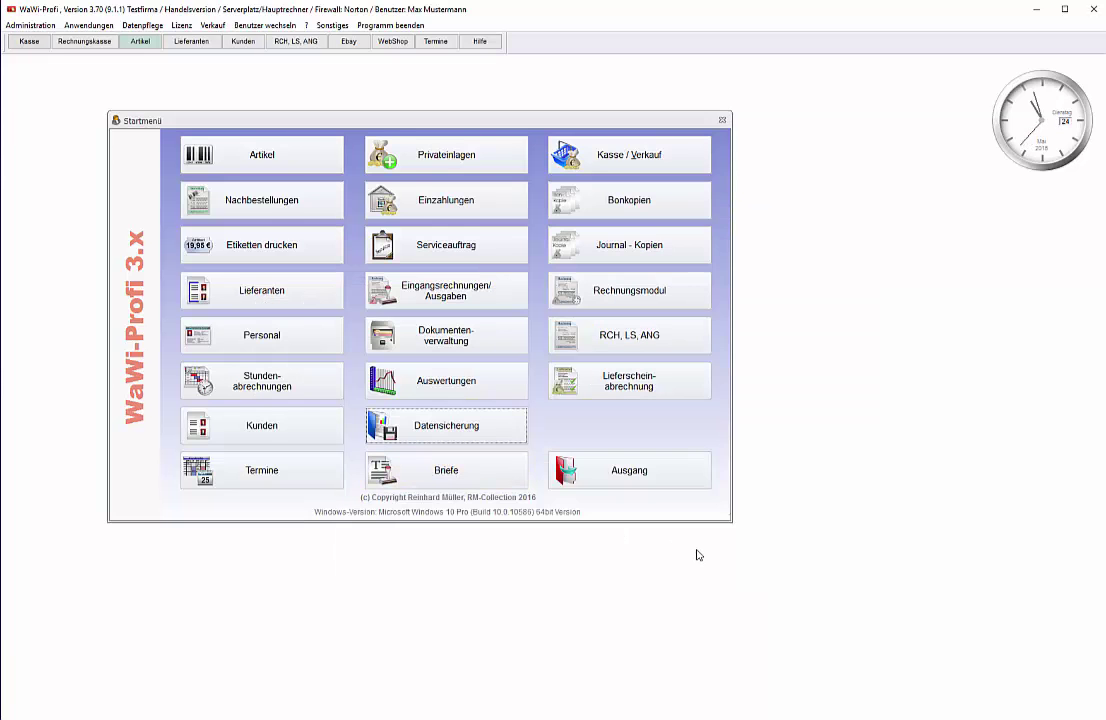
Step: Open the article master and check article 1's incoming, sold, target and actual quantities in the stock control (Bestandskontrolle)
left_click(290, 155)
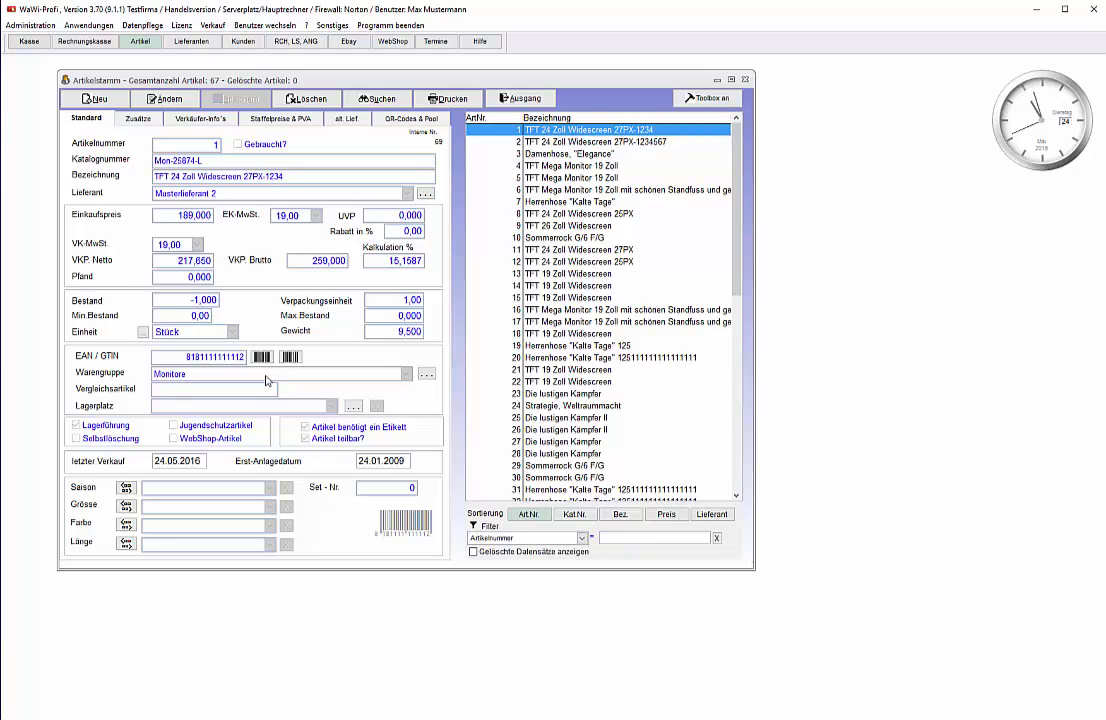
double_click(551, 135)
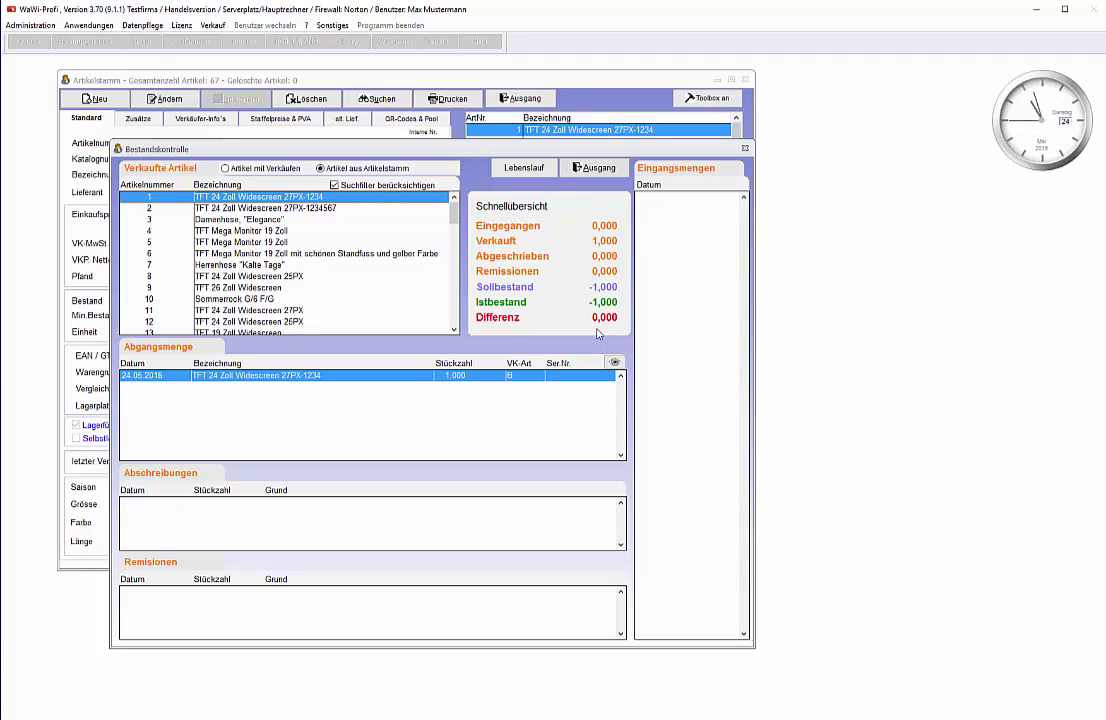
left_click(597, 168)
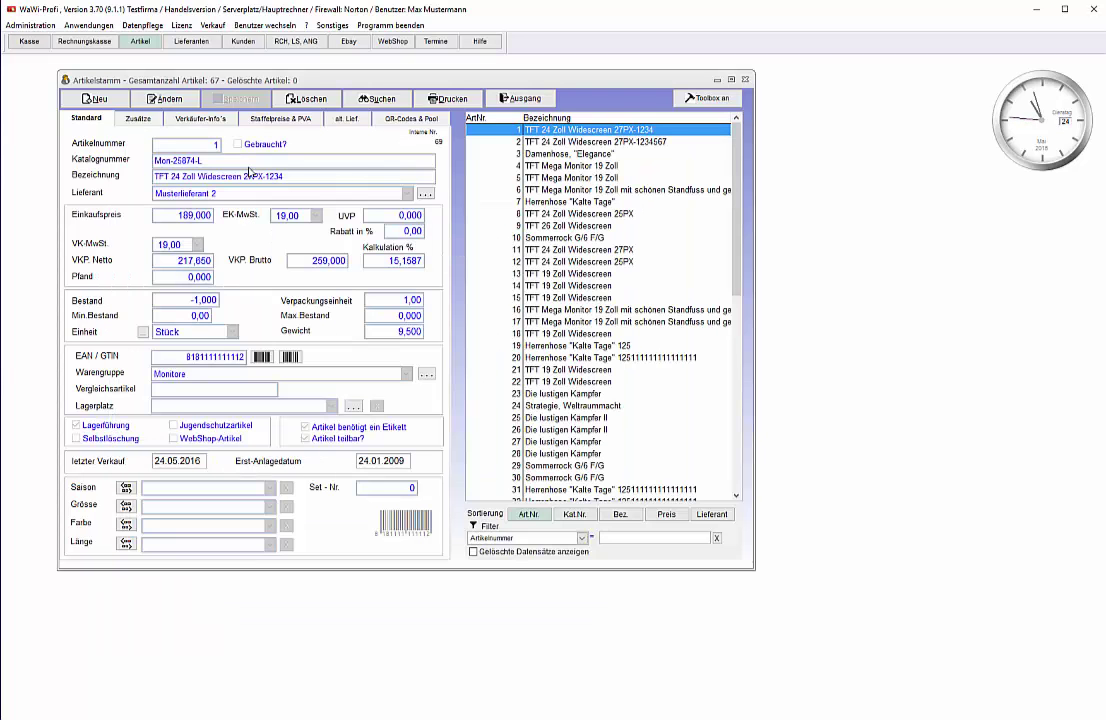
Step: Book a goods receipt (Warenzugang) of 3 units for article 1 with its prices kept, and decline printing the labels
left_click(88, 100)
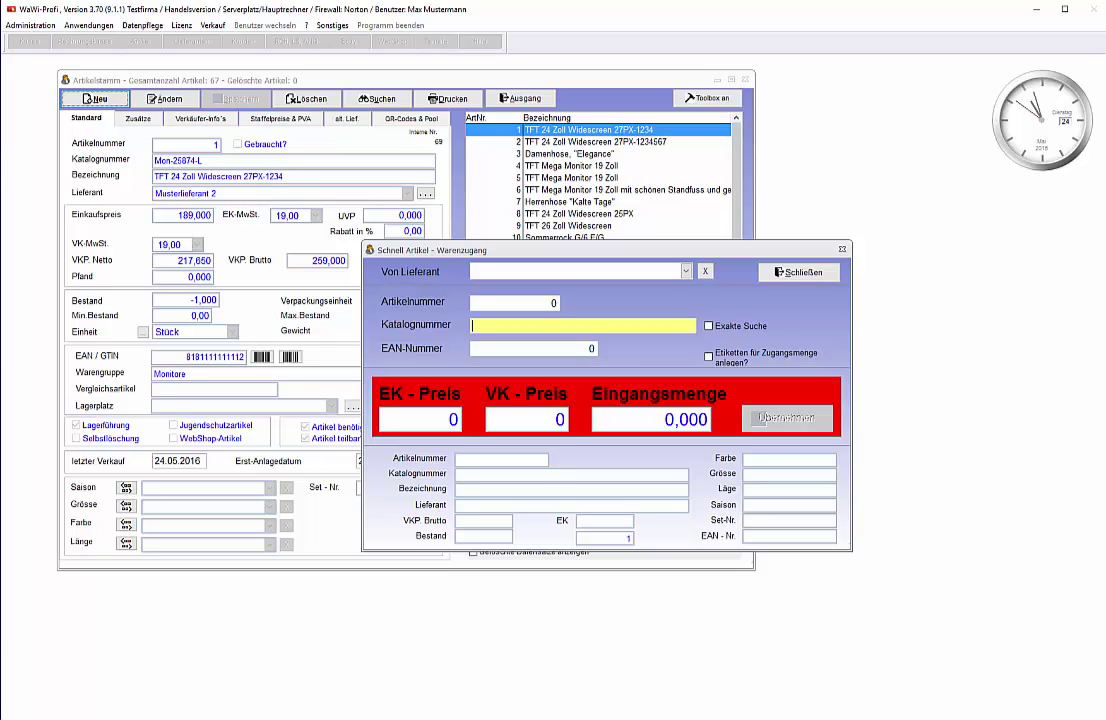
left_click(514, 302)
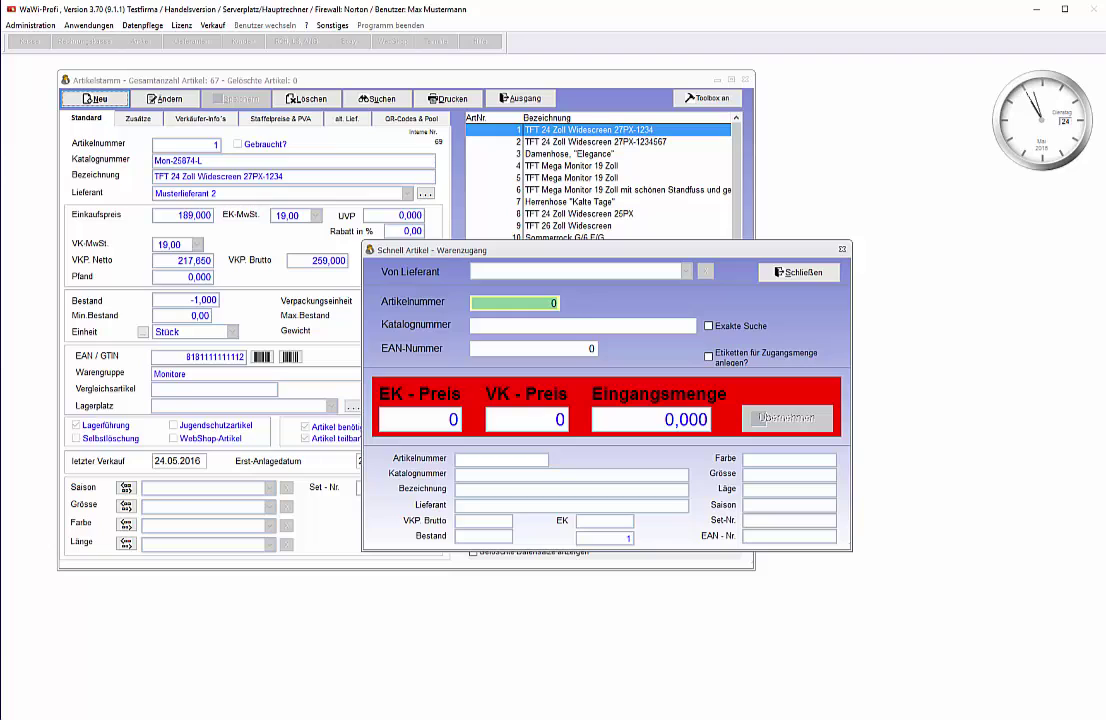
type("1")
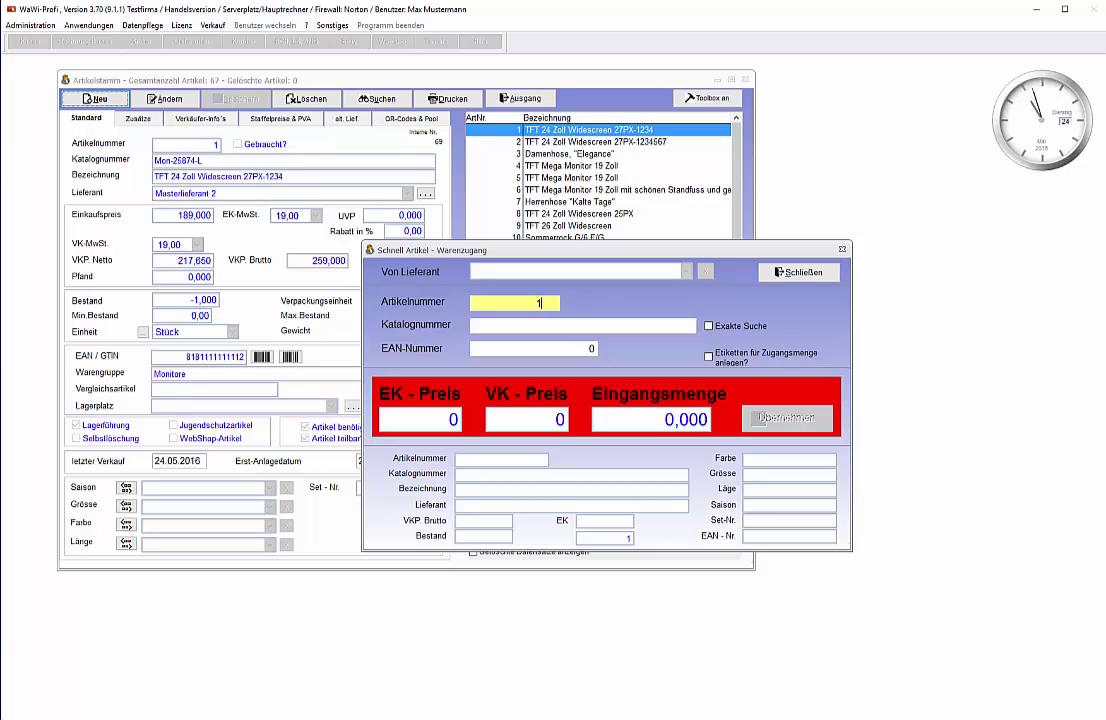
key("Return")
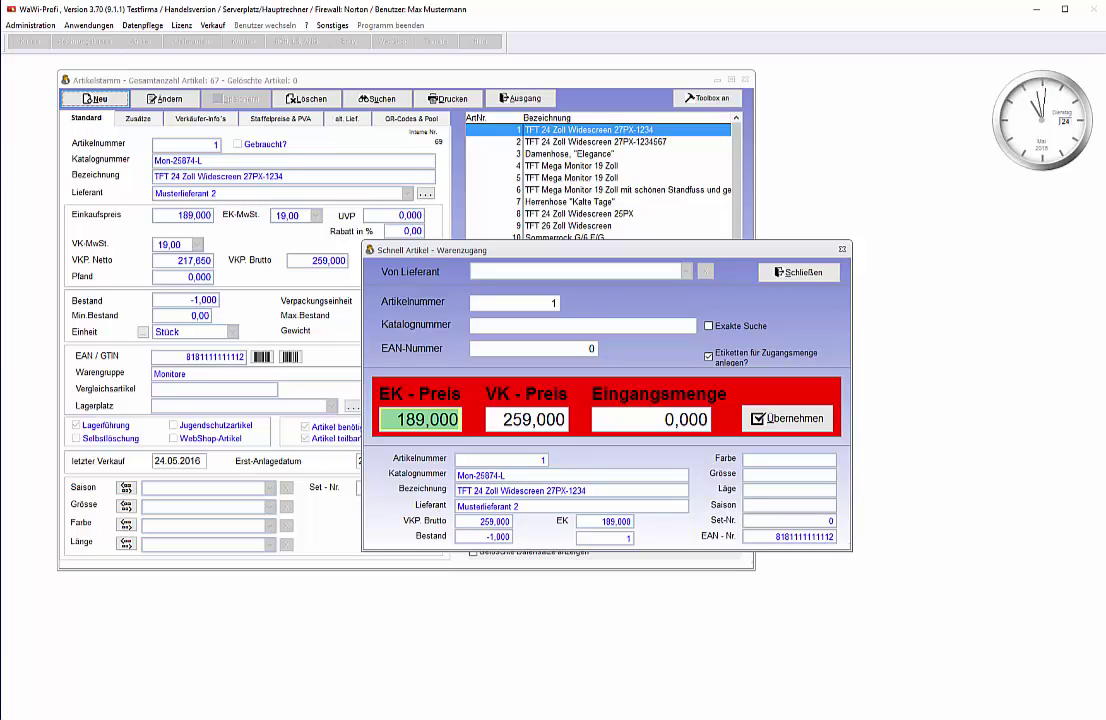
key("Return")
key("Return")
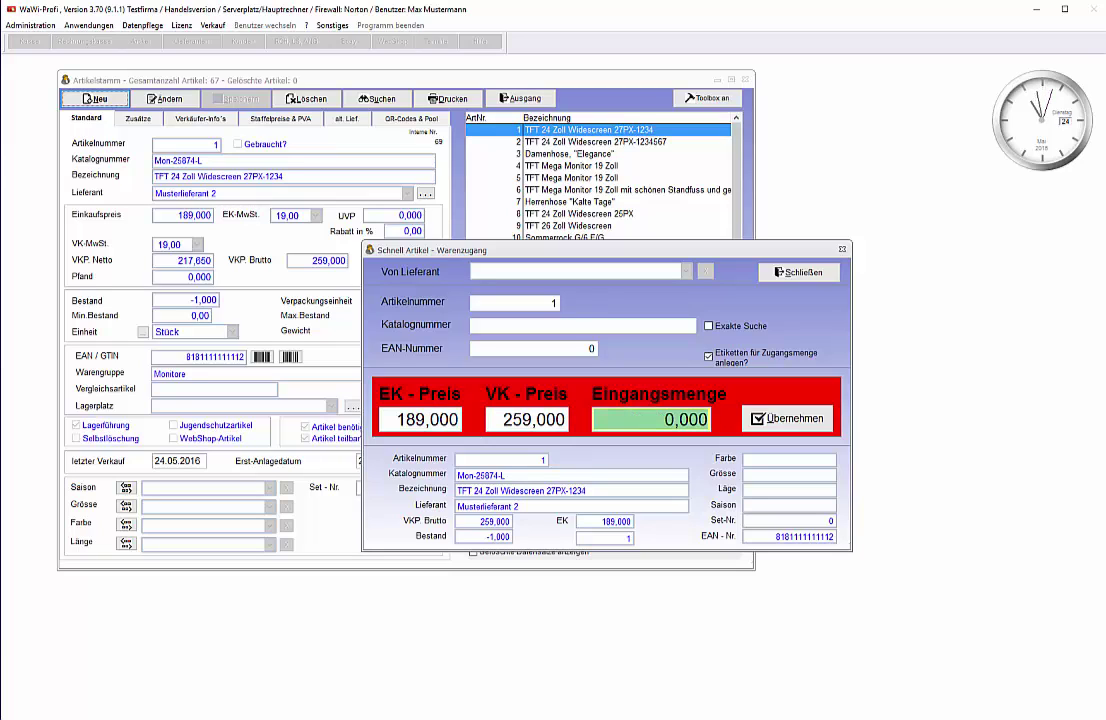
type("3 ,")
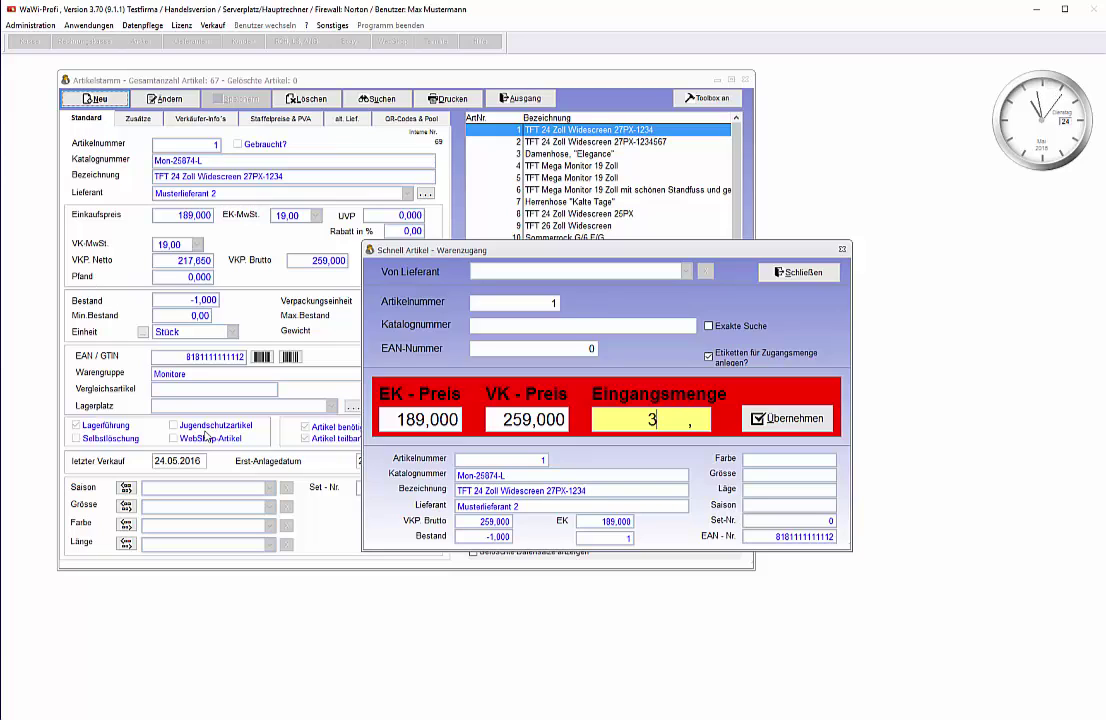
left_click(786, 424)
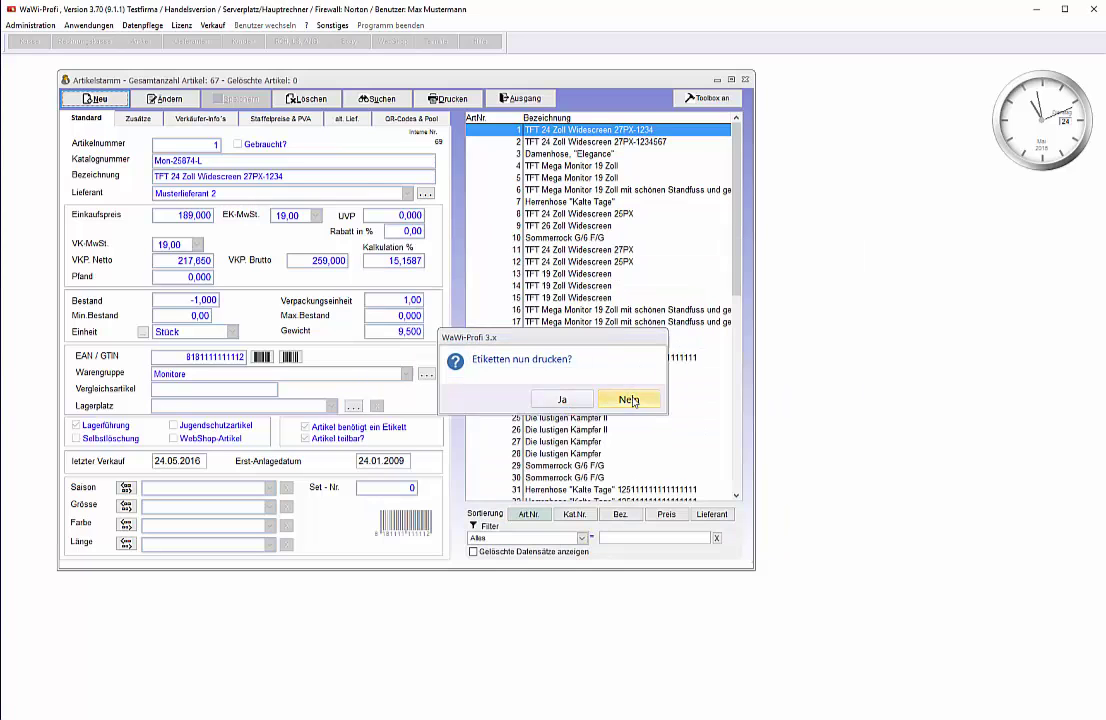
left_click(626, 399)
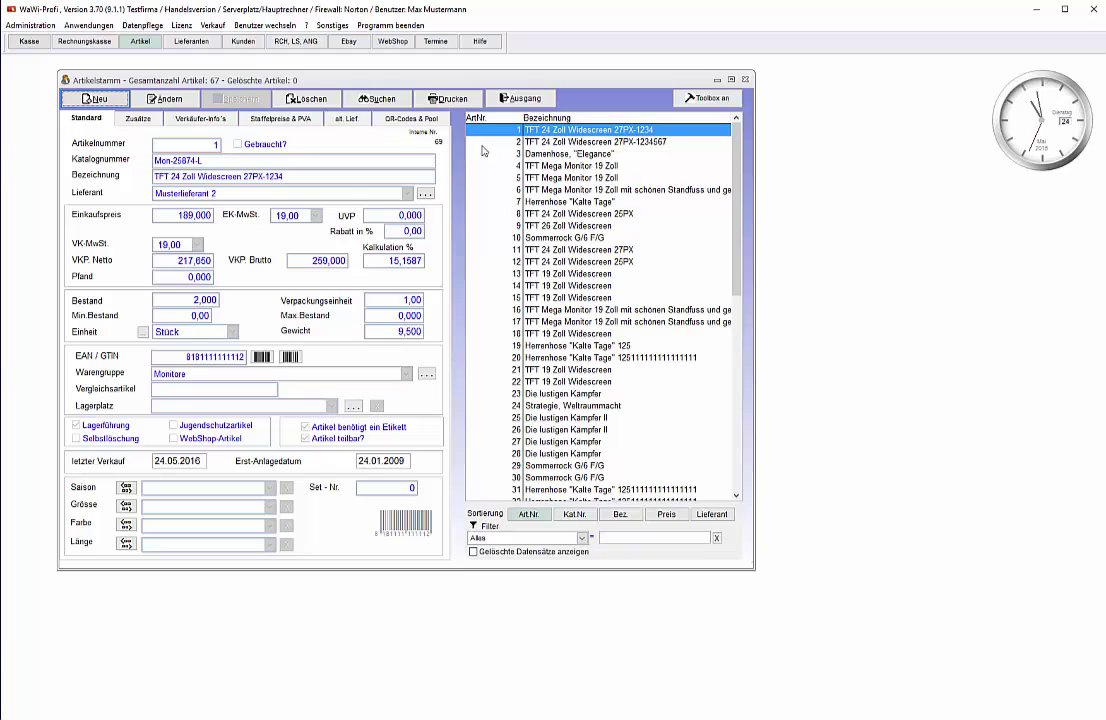
Step: Check article 1's stock control after the goods receipt, comparing incoming quantity, target stock and actual stock
double_click(514, 135)
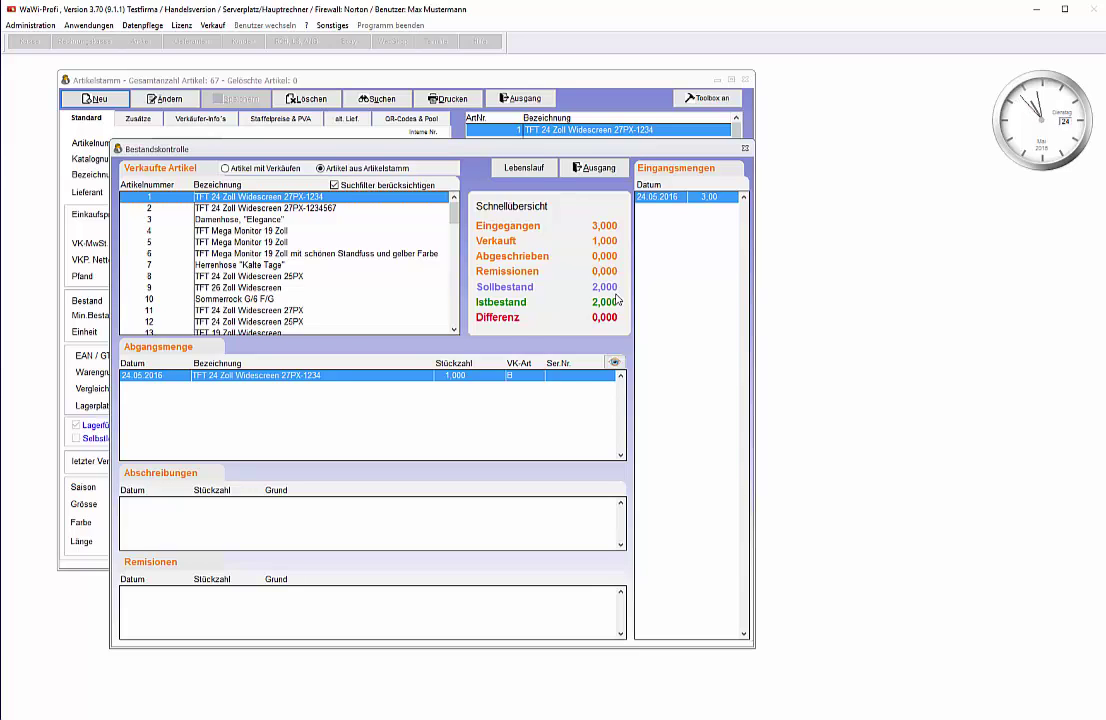
left_click(610, 168)
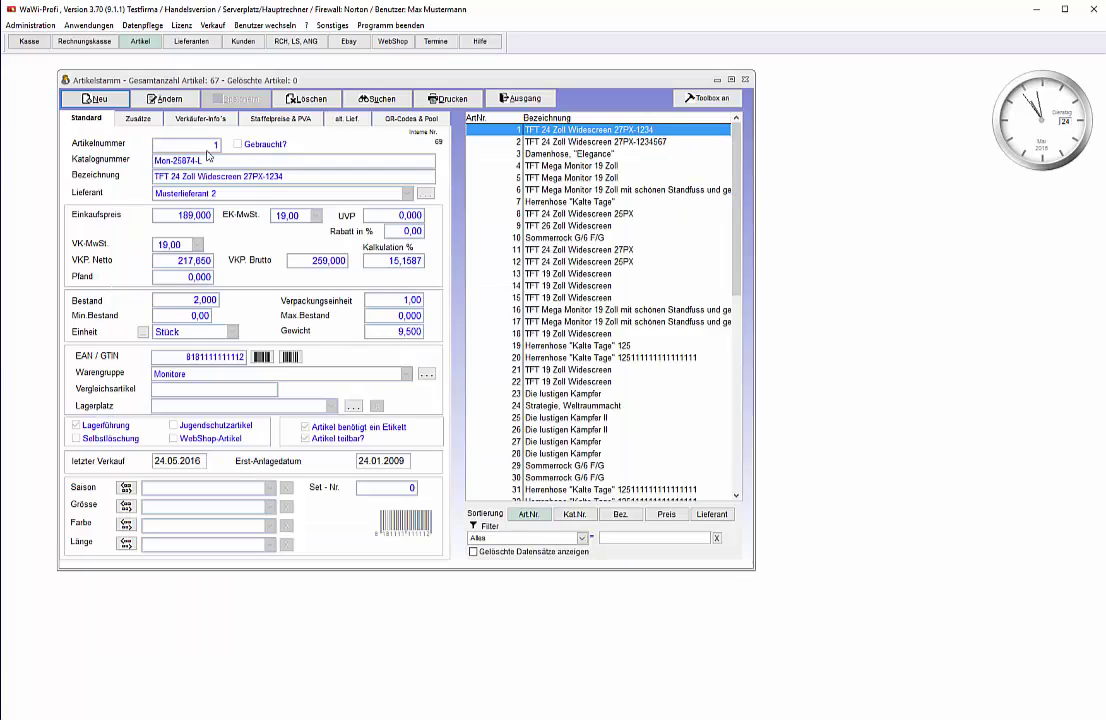
Step: Open the quick goods receipt form (Schnell Artikel - Warenzugang) from the article master
left_click(104, 100)
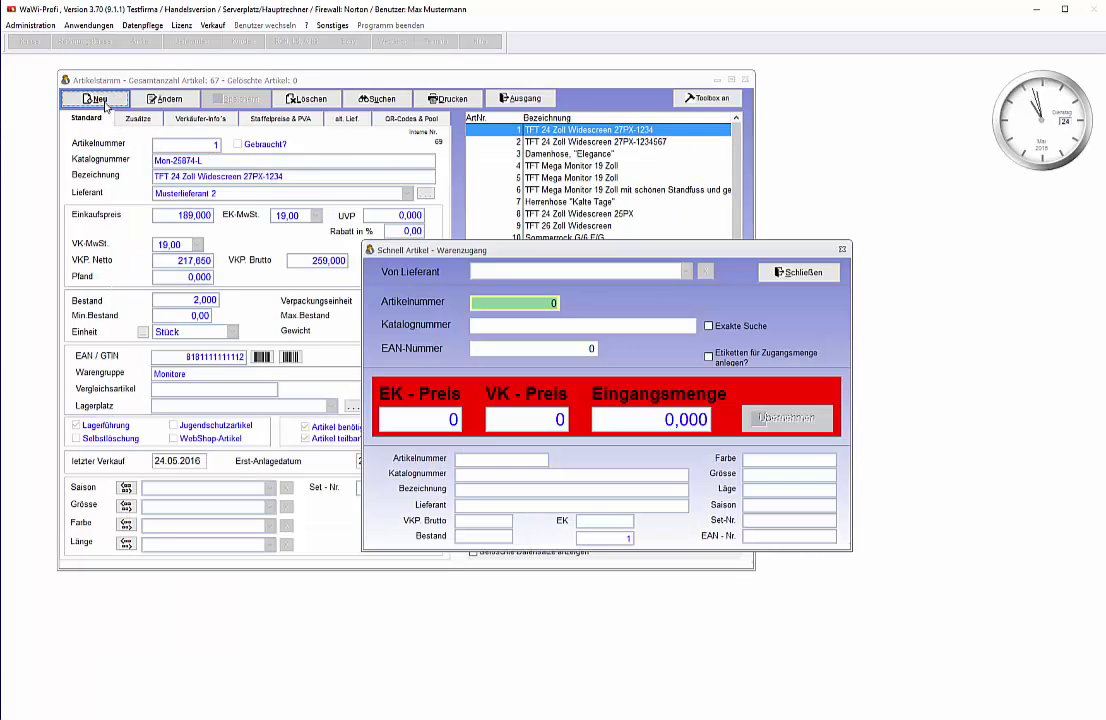